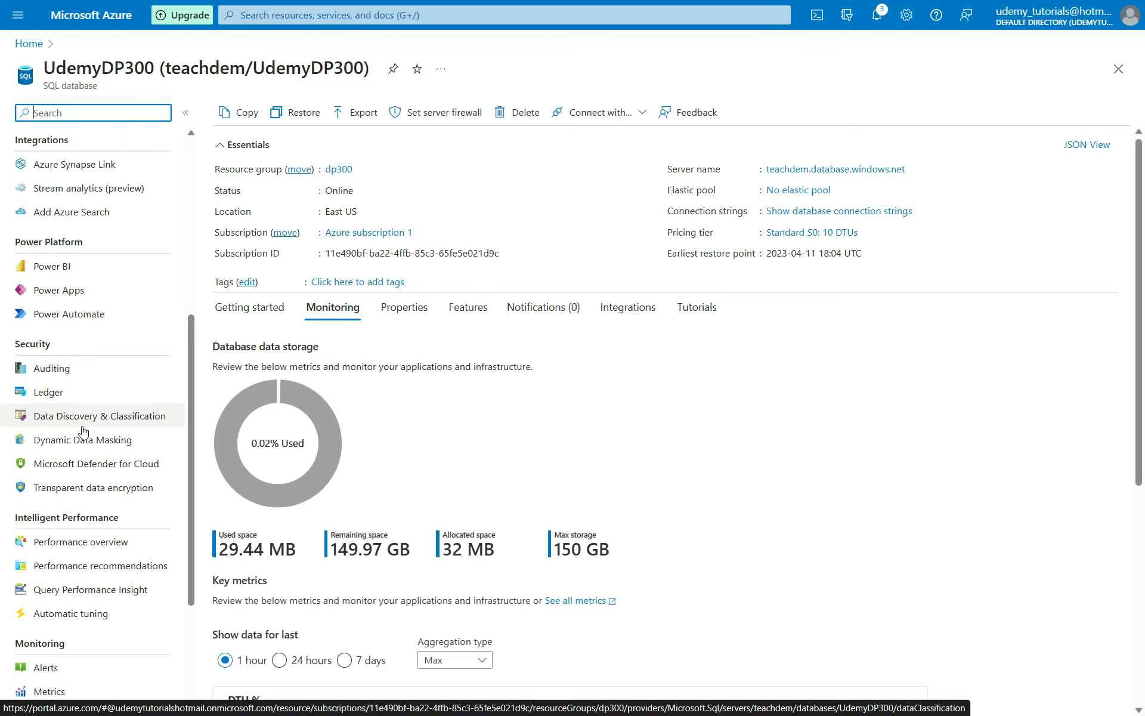
- Open the database's Data Discovery & Classification page and expand the list of columns with classification recommendations
left_click(86, 420)
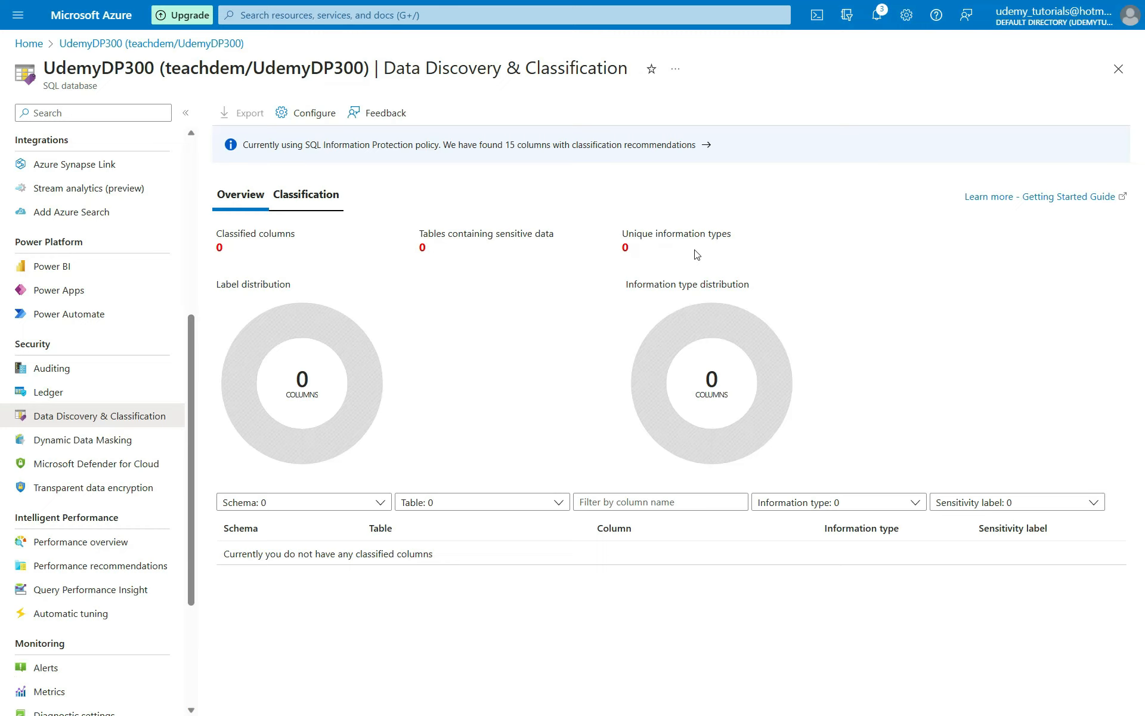
left_click(307, 201)
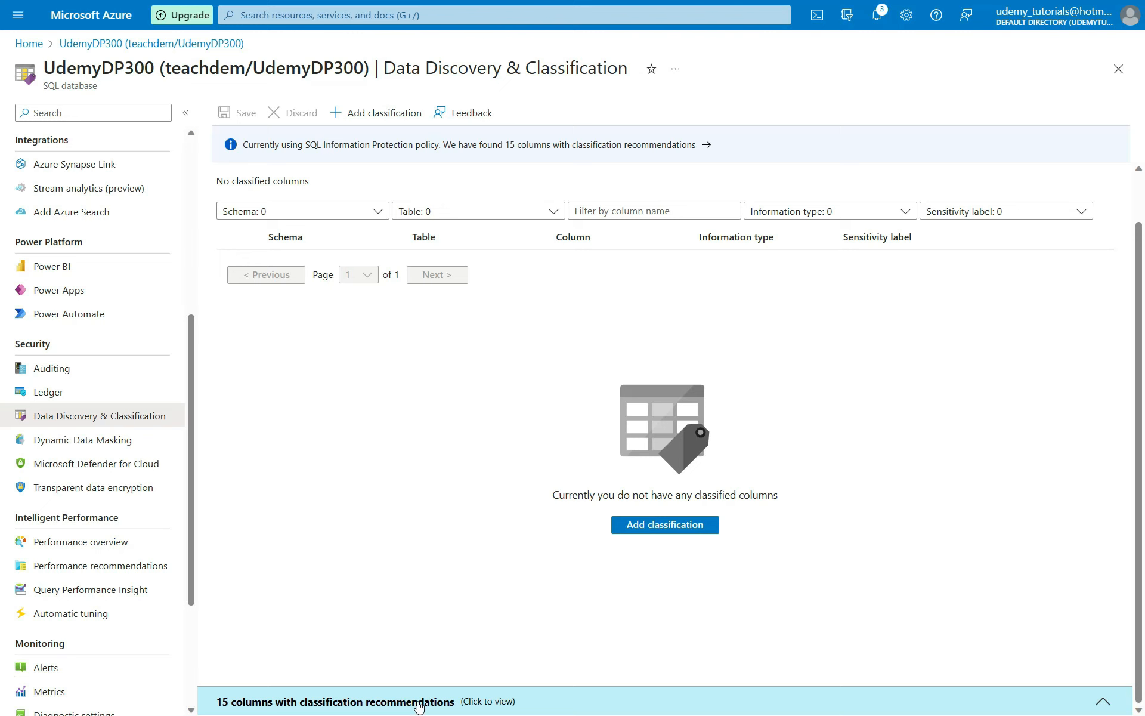
left_click(471, 701)
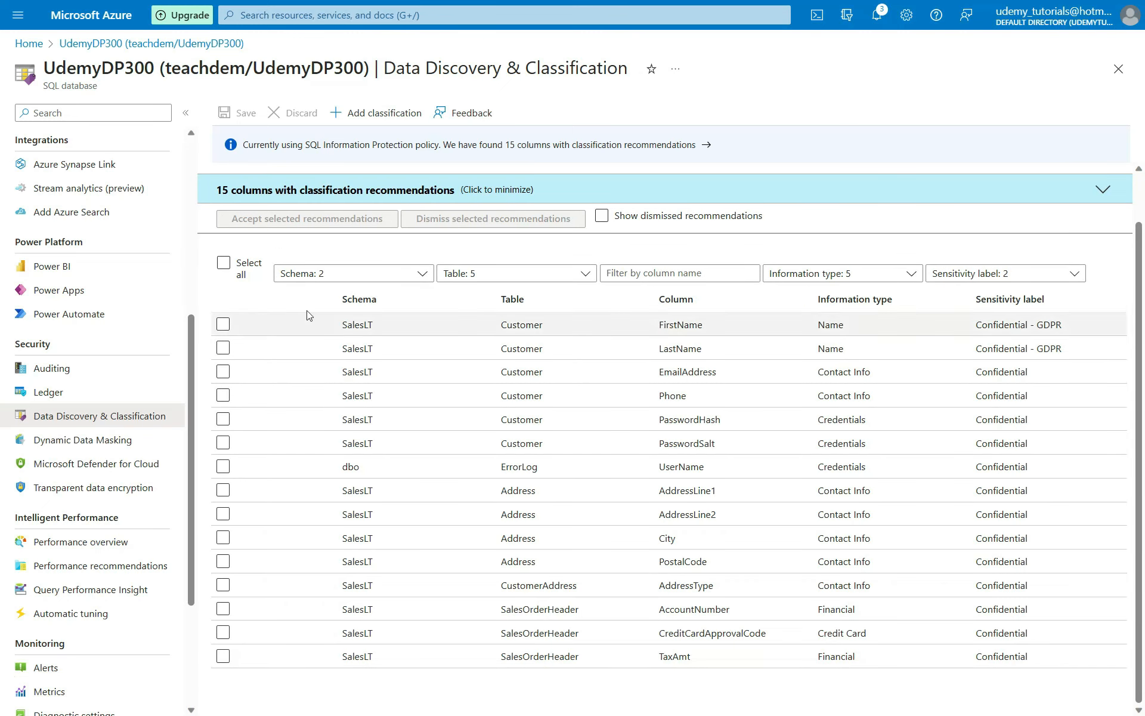
- Select only the recommendations for the Customer table's FirstName, LastName and EmailAddress columns
left_click(225, 264)
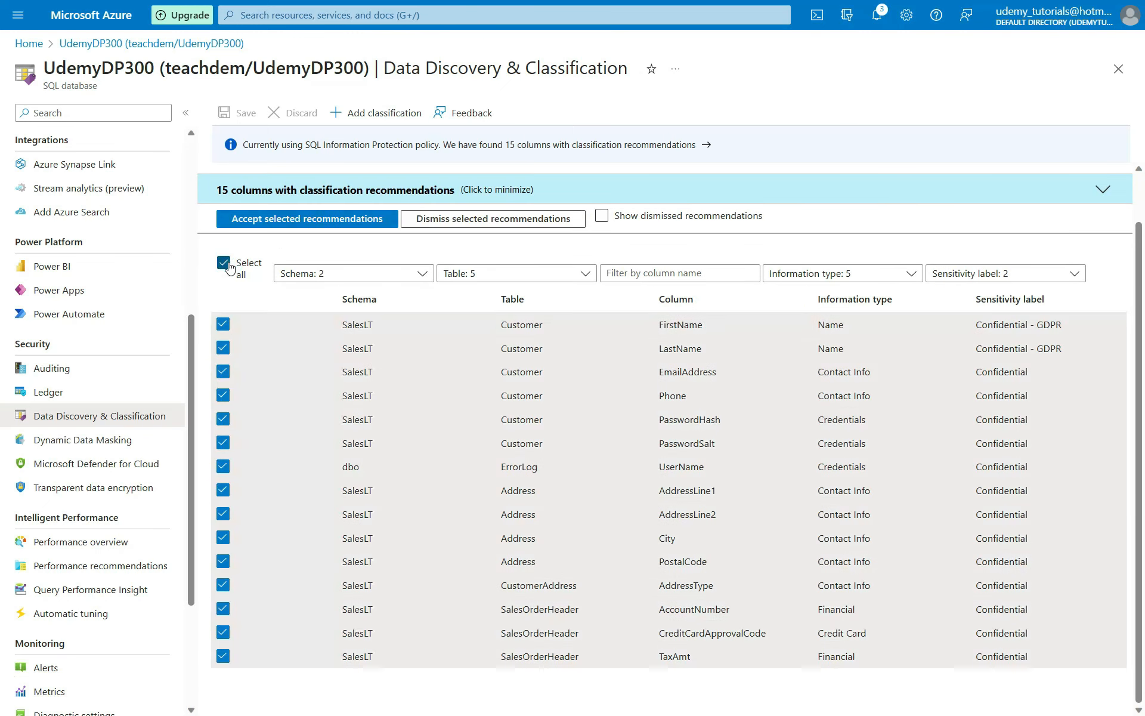
left_click(226, 264)
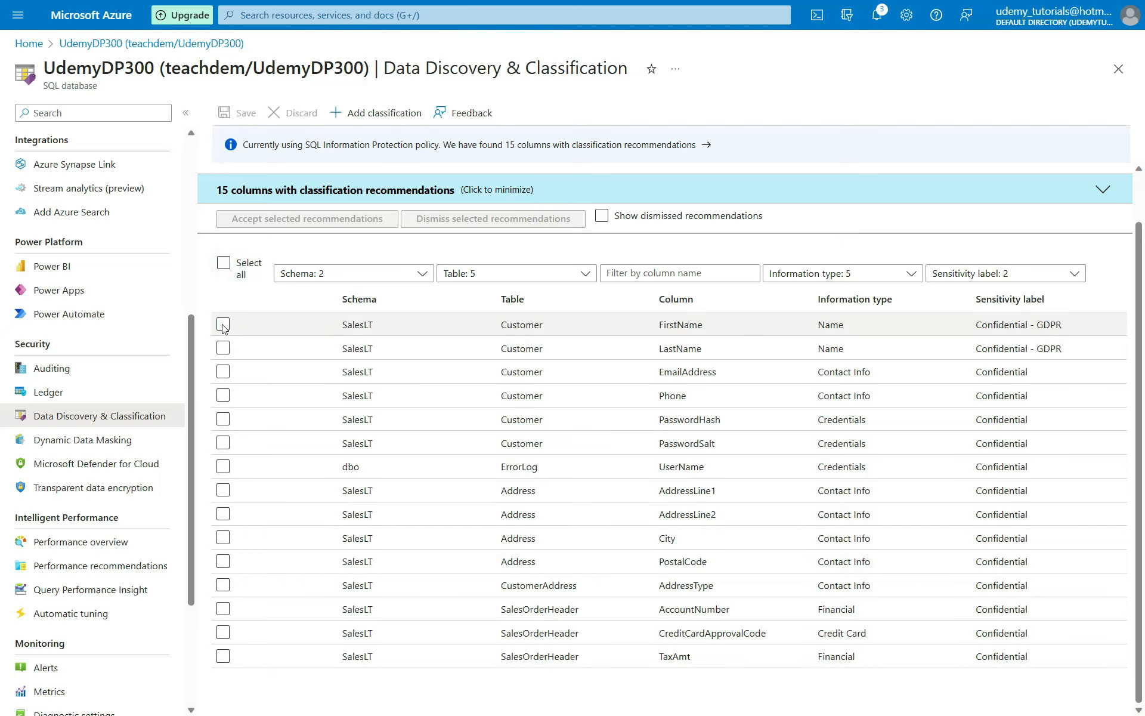
left_click(223, 324)
left_click(222, 348)
left_click(223, 371)
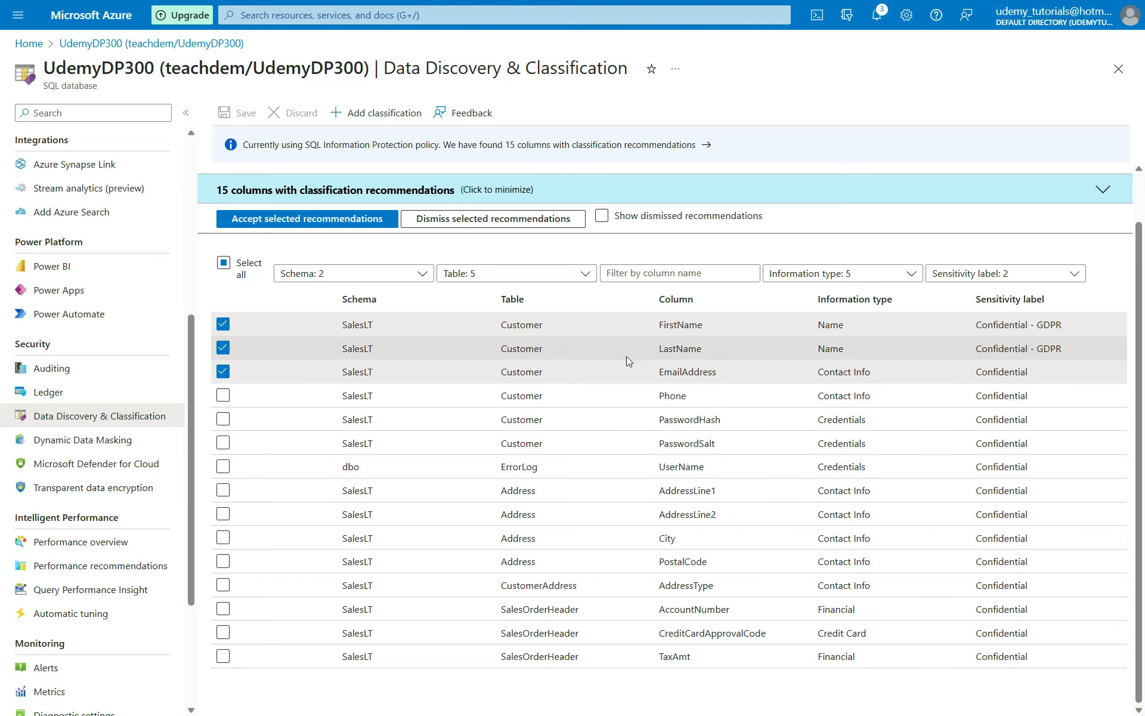
- Add and save a classification for SalesLT Address column PostalCode, with information type [n/a] and sensitivity label General
left_click(375, 113)
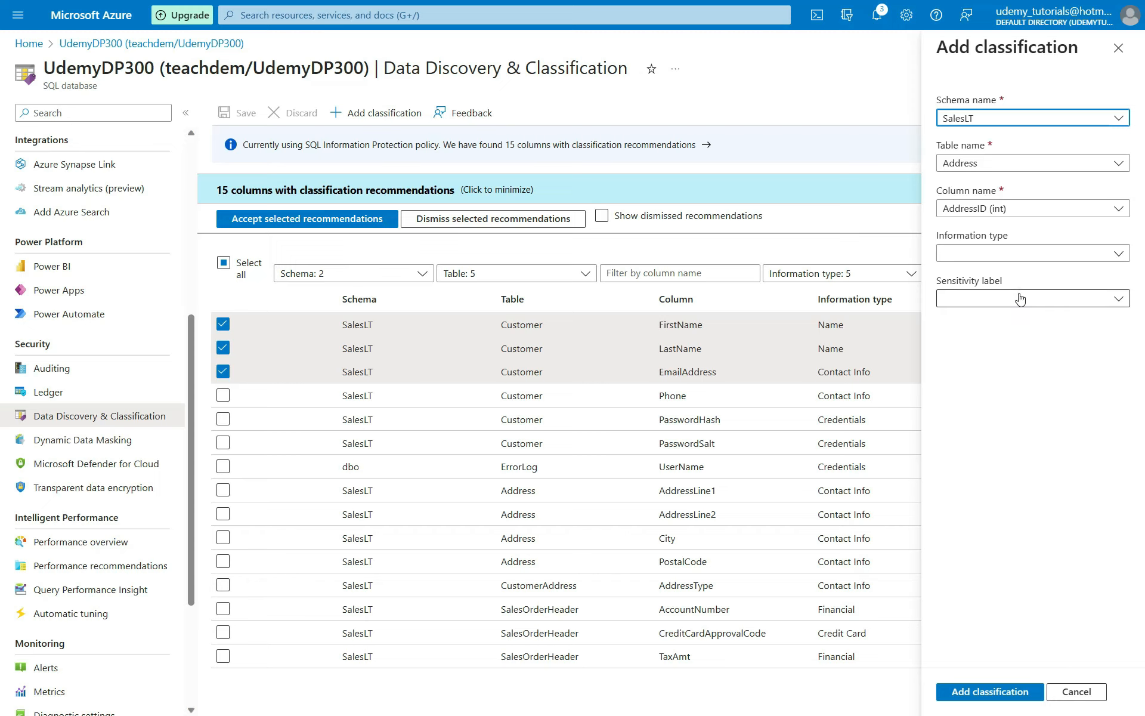
left_click(1084, 217)
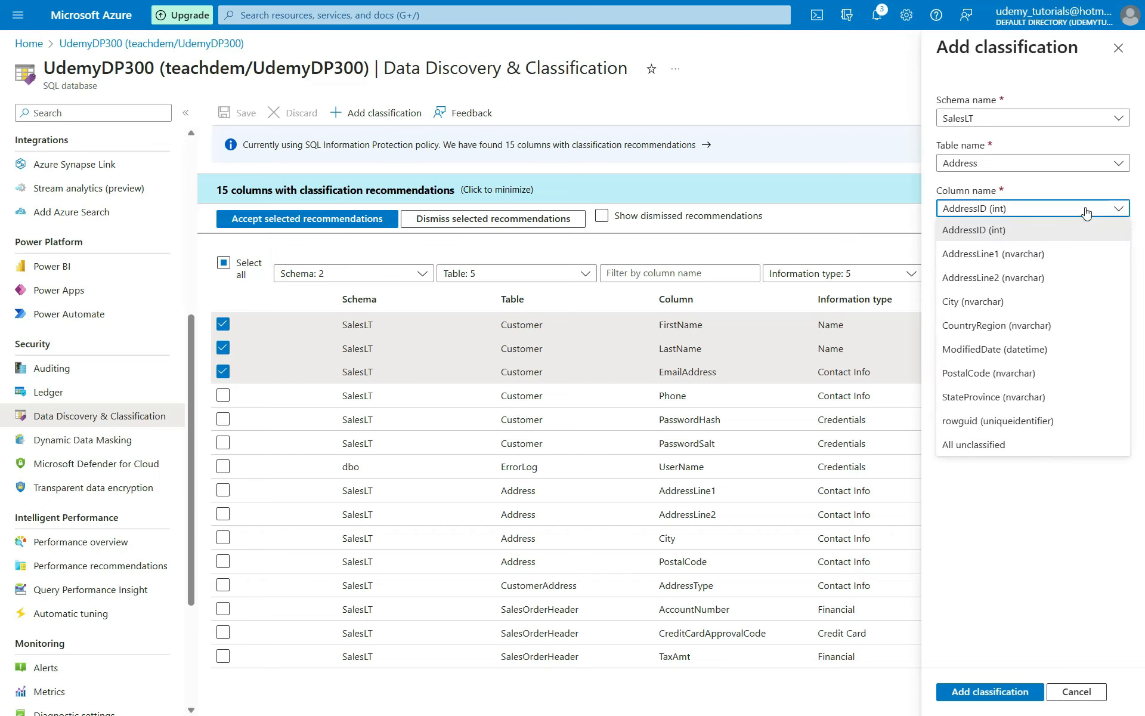
left_click(995, 373)
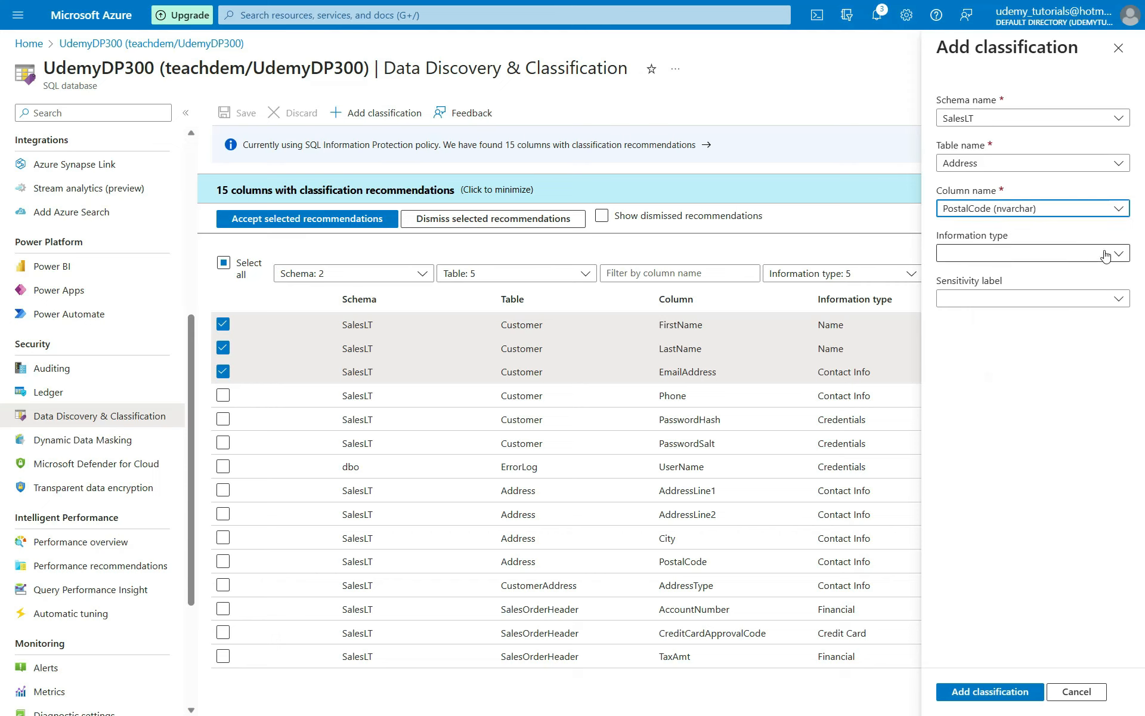
left_click(1037, 254)
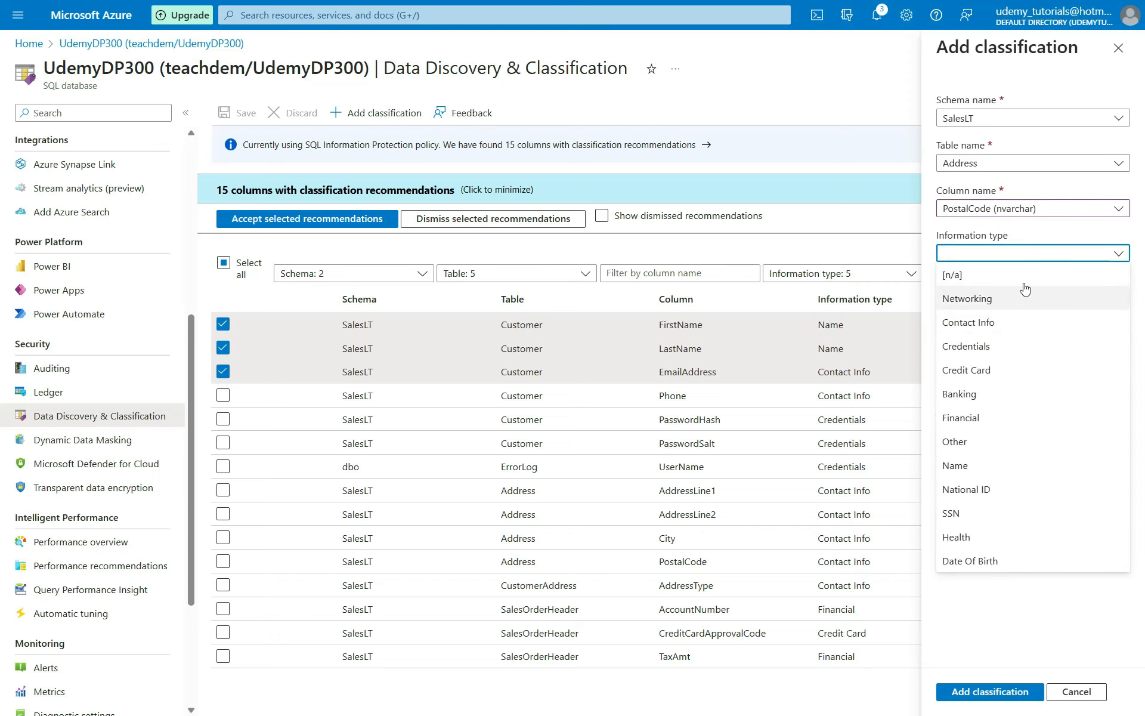
left_click(1000, 279)
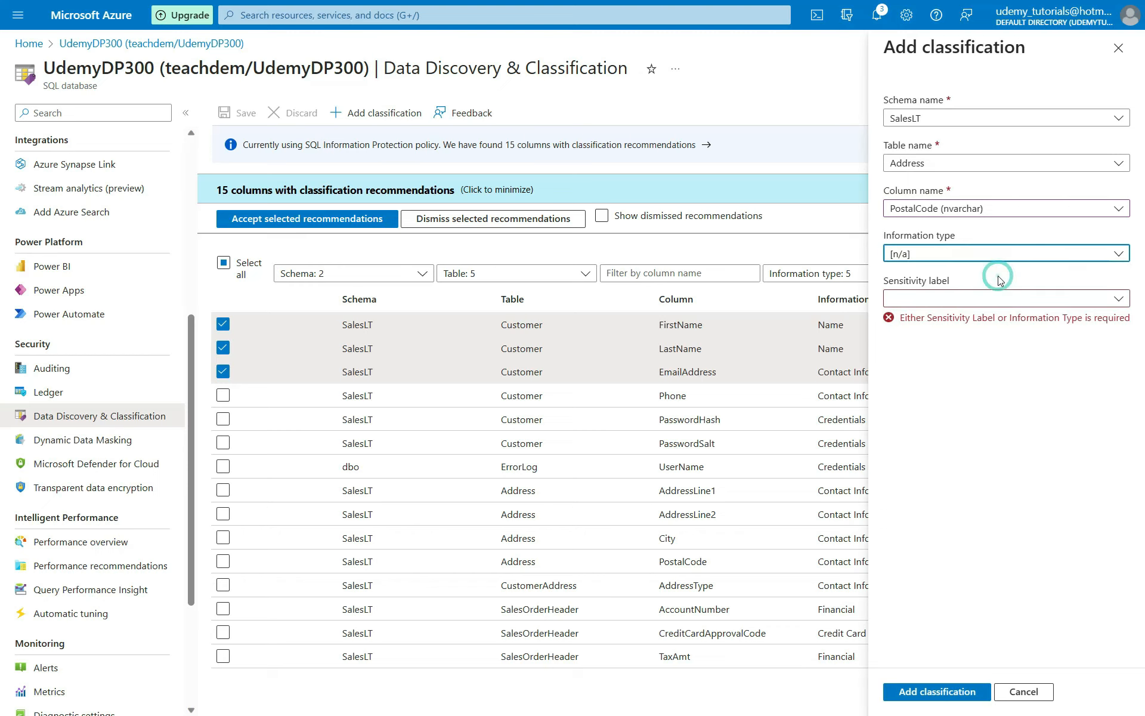
left_click(1109, 298)
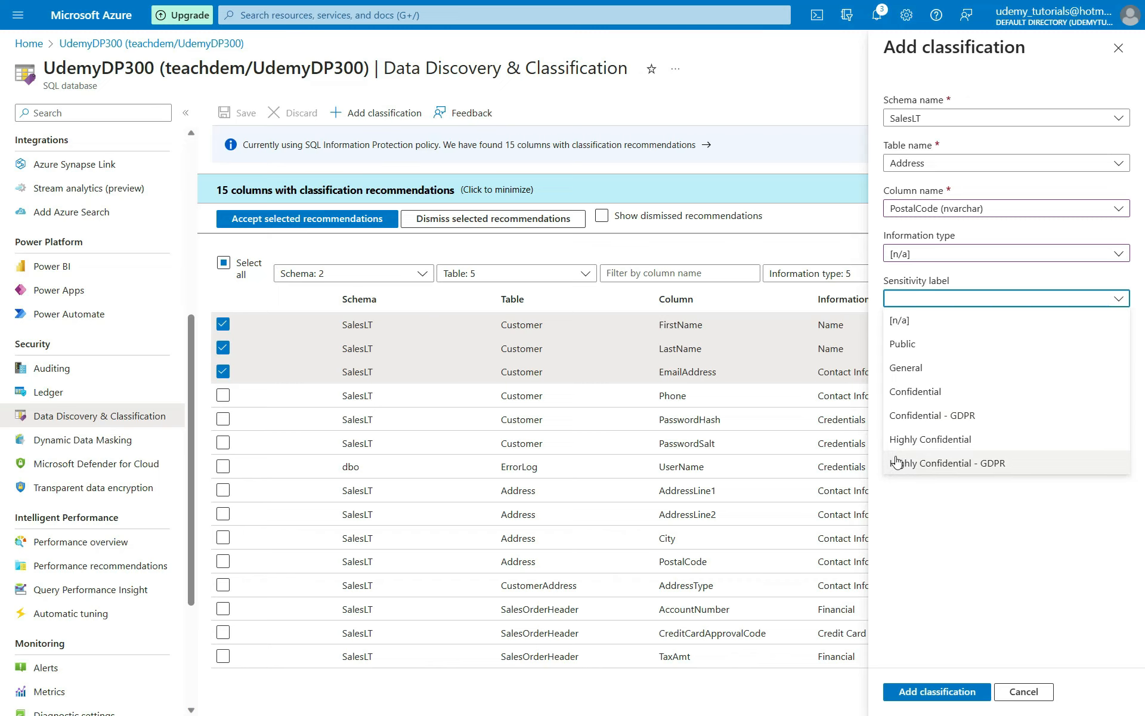
left_click(912, 367)
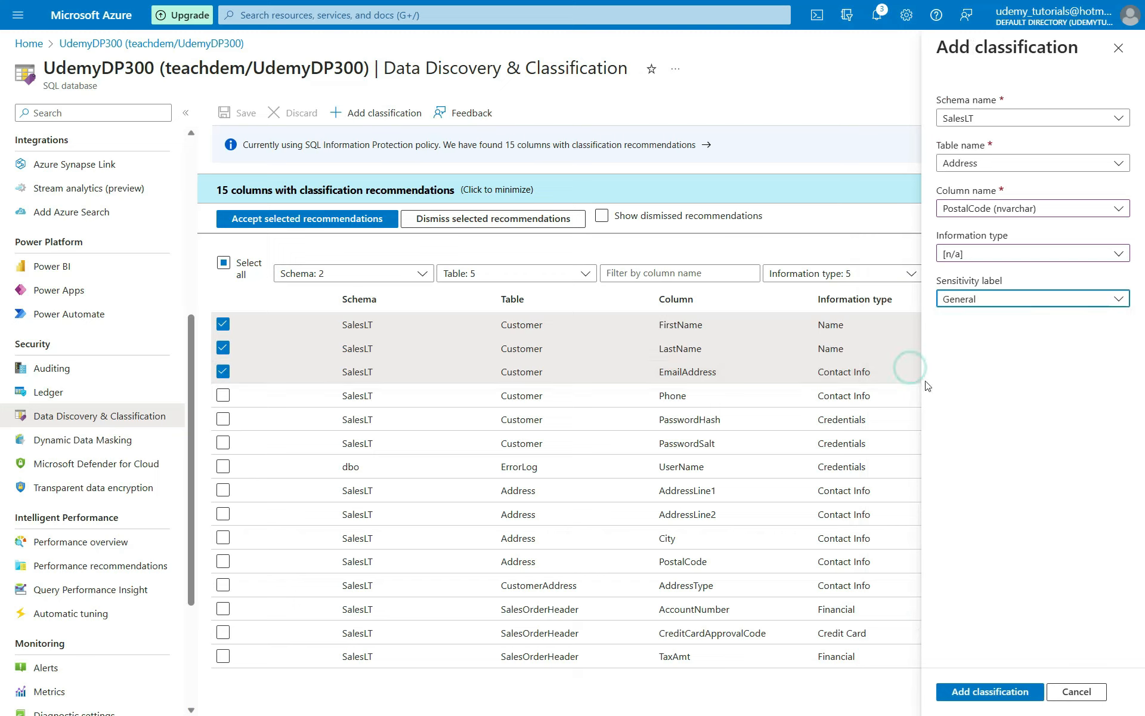
left_click(973, 683)
left_click(237, 113)
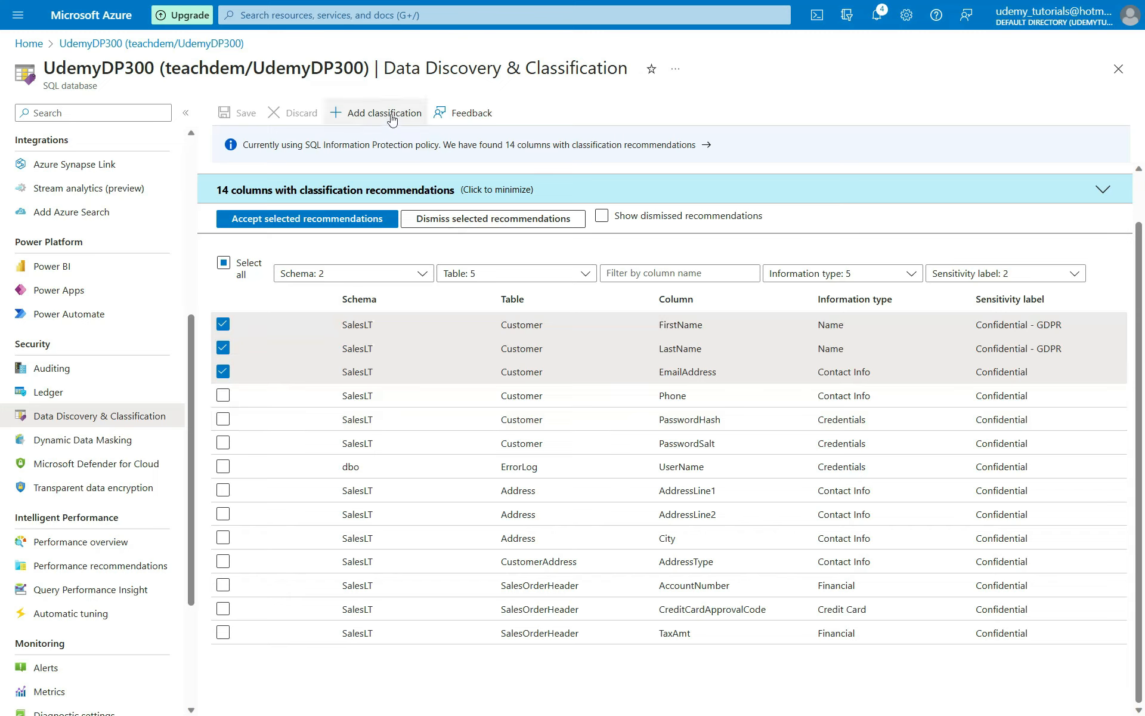
- Accept the three selected Customer column recommendations and save the classifications
left_click(284, 227)
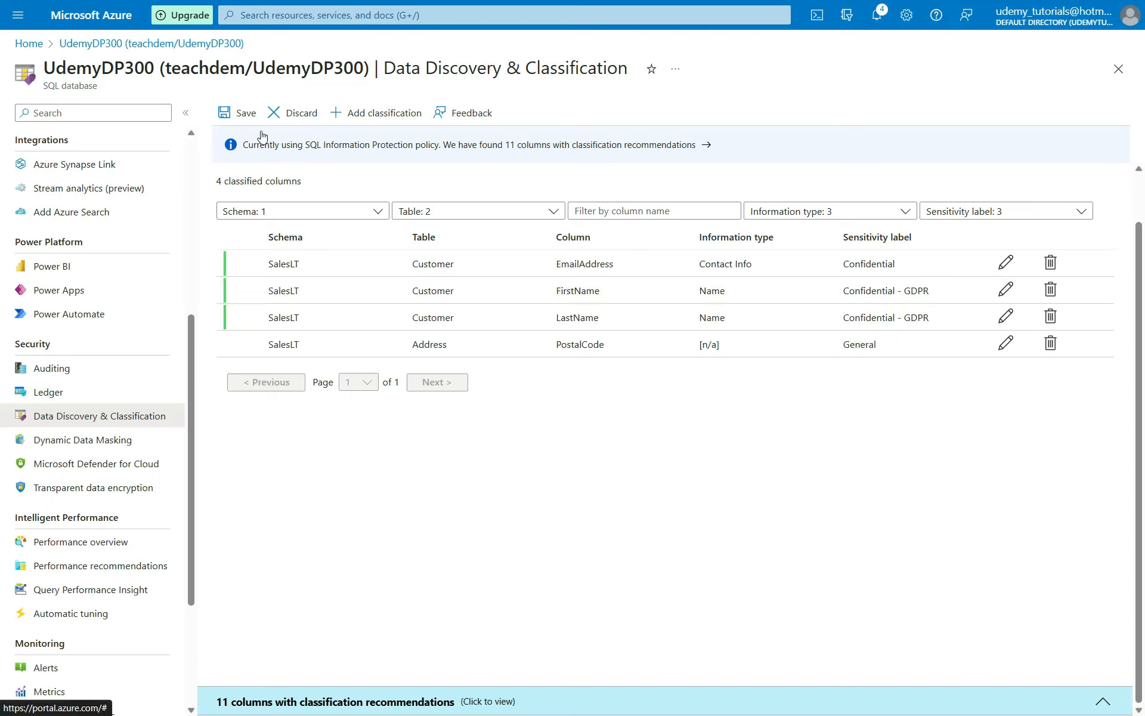
left_click(241, 112)
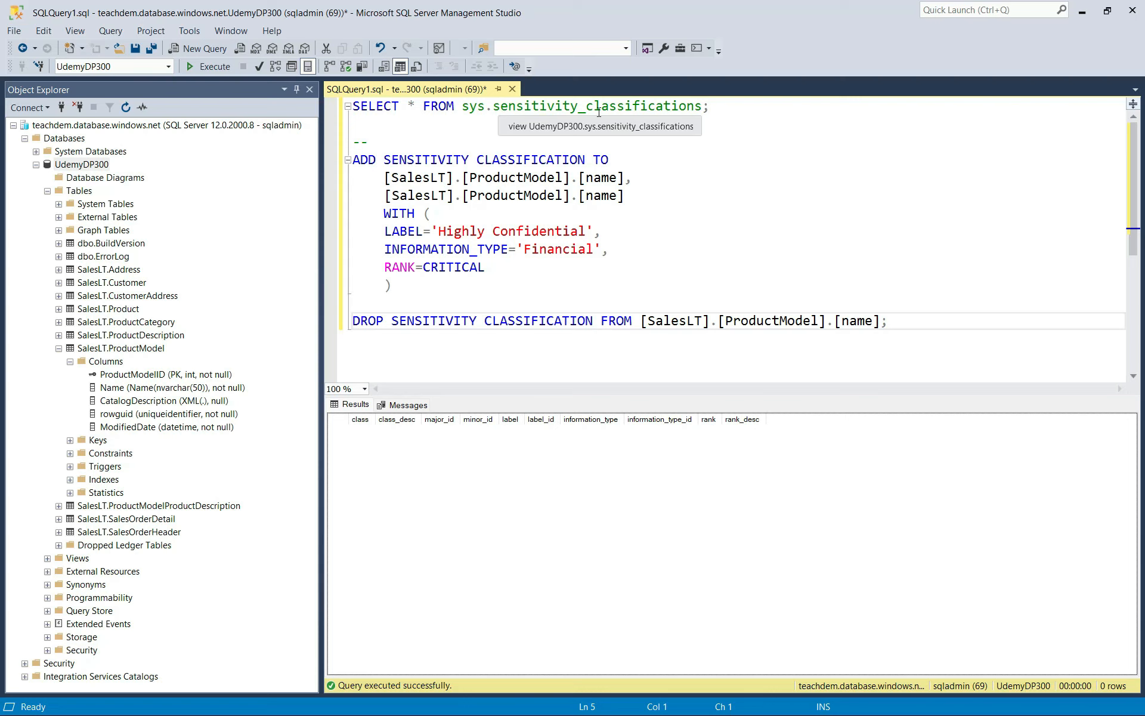
- In SQL Server Management Studio, run only the SELECT query on sys.sensitivity_classifications
left_click_drag(730, 114, 343, 113)
left_click(219, 67)
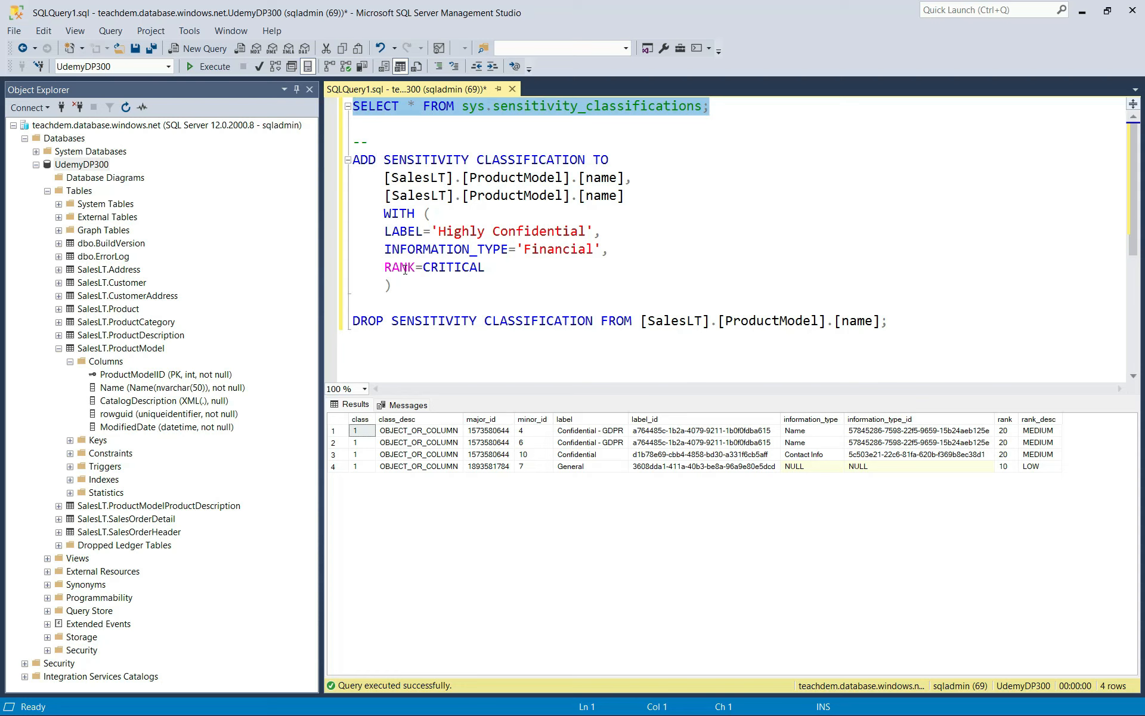
- Set the label to Confidential and the information type to General in the ADD SENSITIVITY CLASSIFICATION statement, and run that statement
double_click(554, 248)
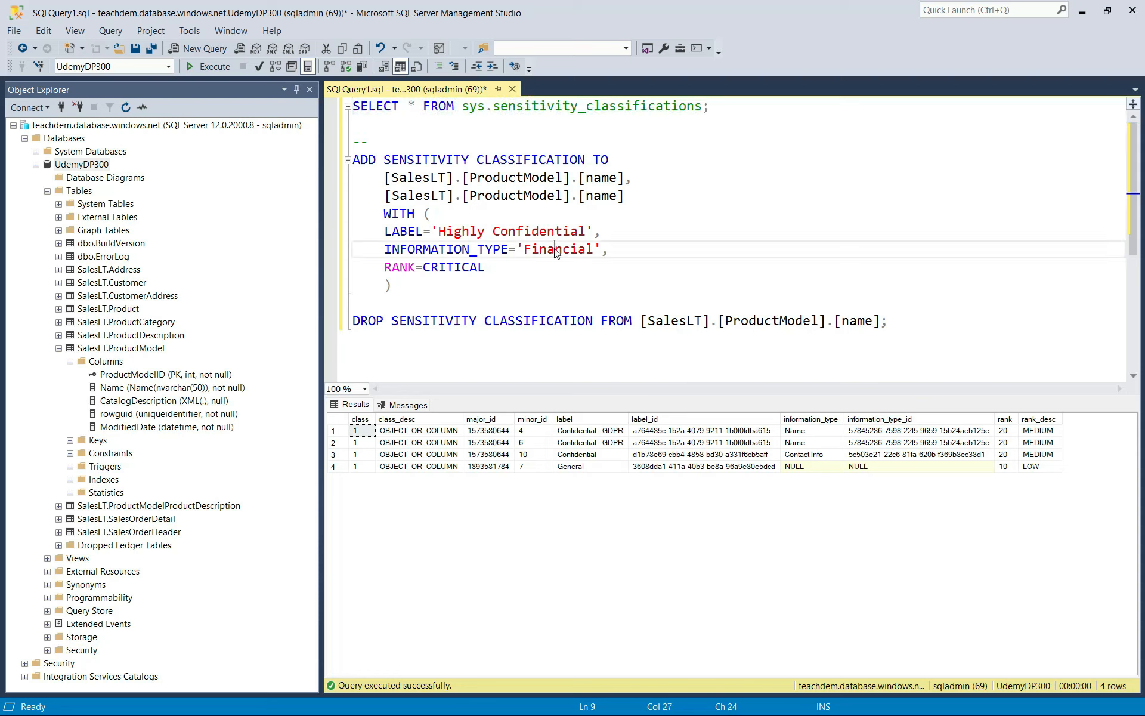
left_click(451, 231)
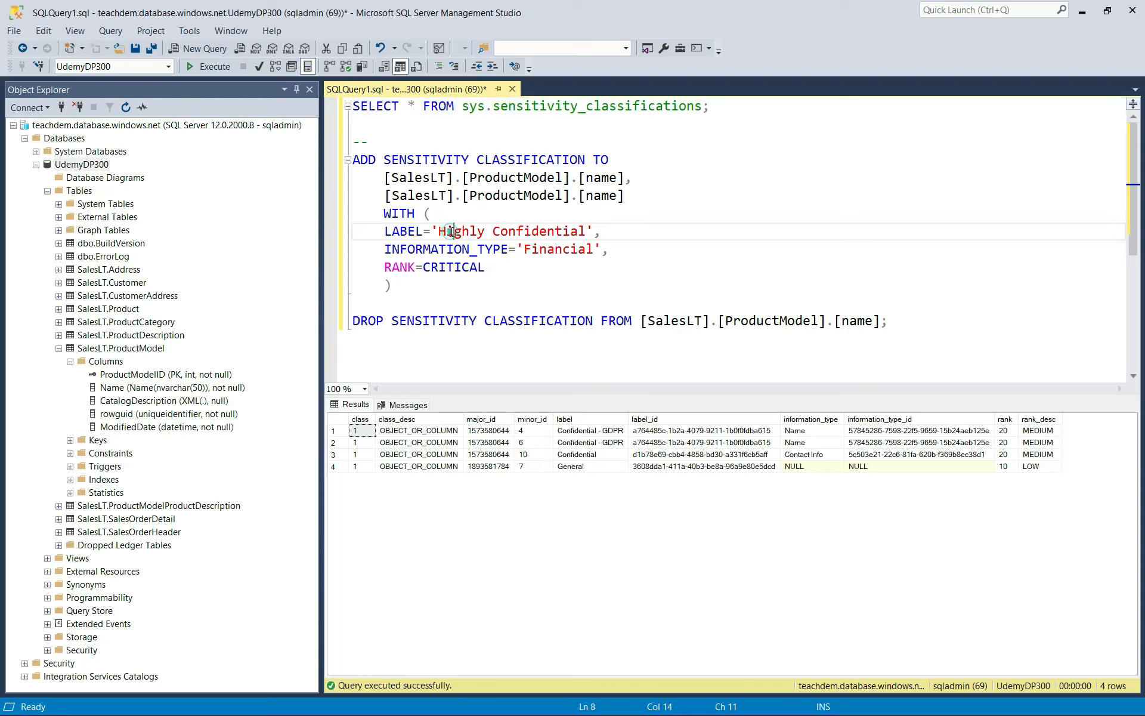
double_click(453, 233)
key("Delete")
key("Delete")
double_click(551, 249)
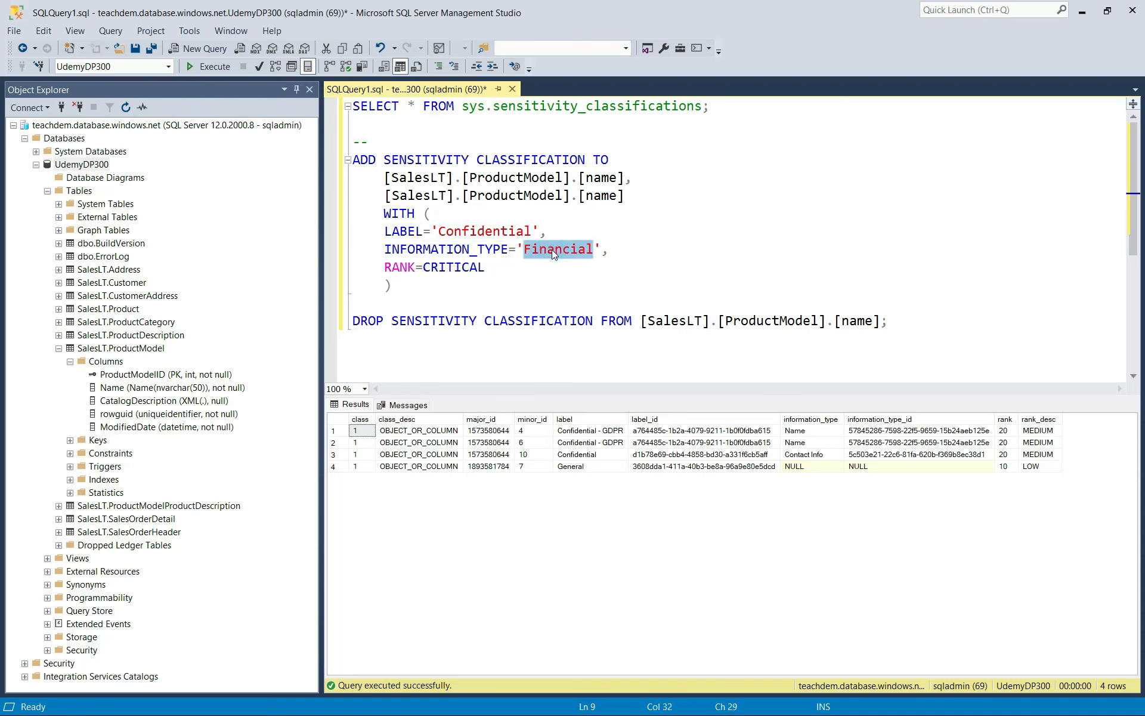
type("General")
left_click_drag(383, 304, 352, 159)
key("F5")
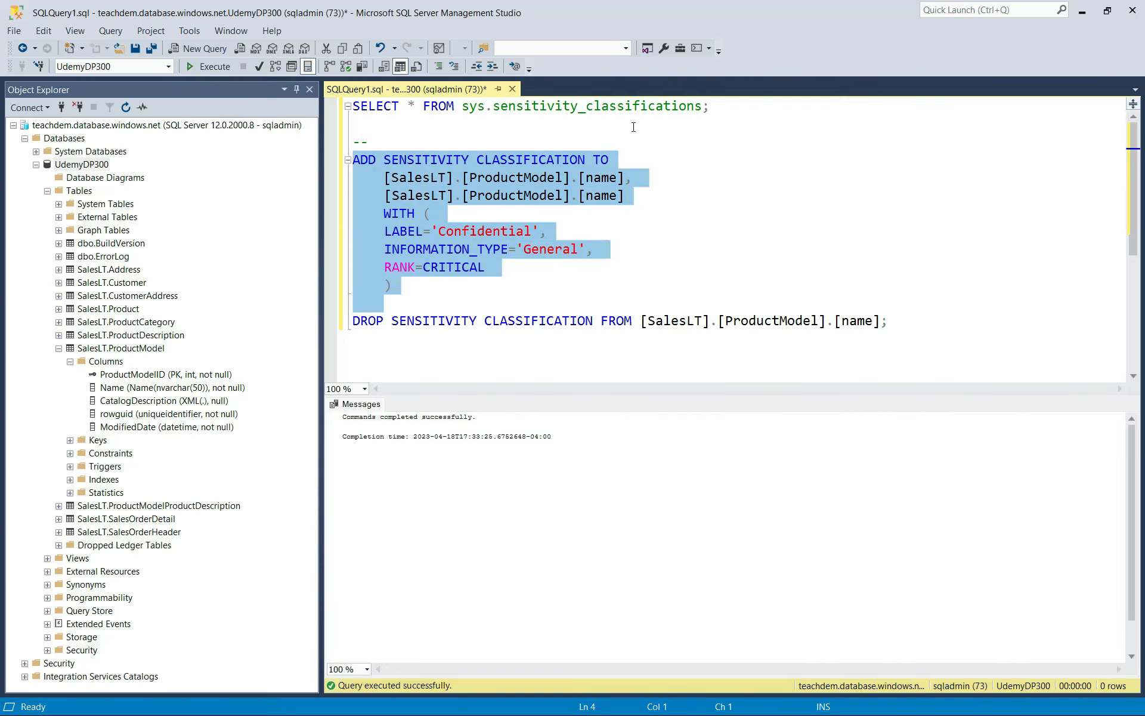
- Rerun the sys.sensitivity_classifications query to check the classification added to the ProductModel name column
left_click(633, 127)
left_click_drag(724, 105, 353, 105)
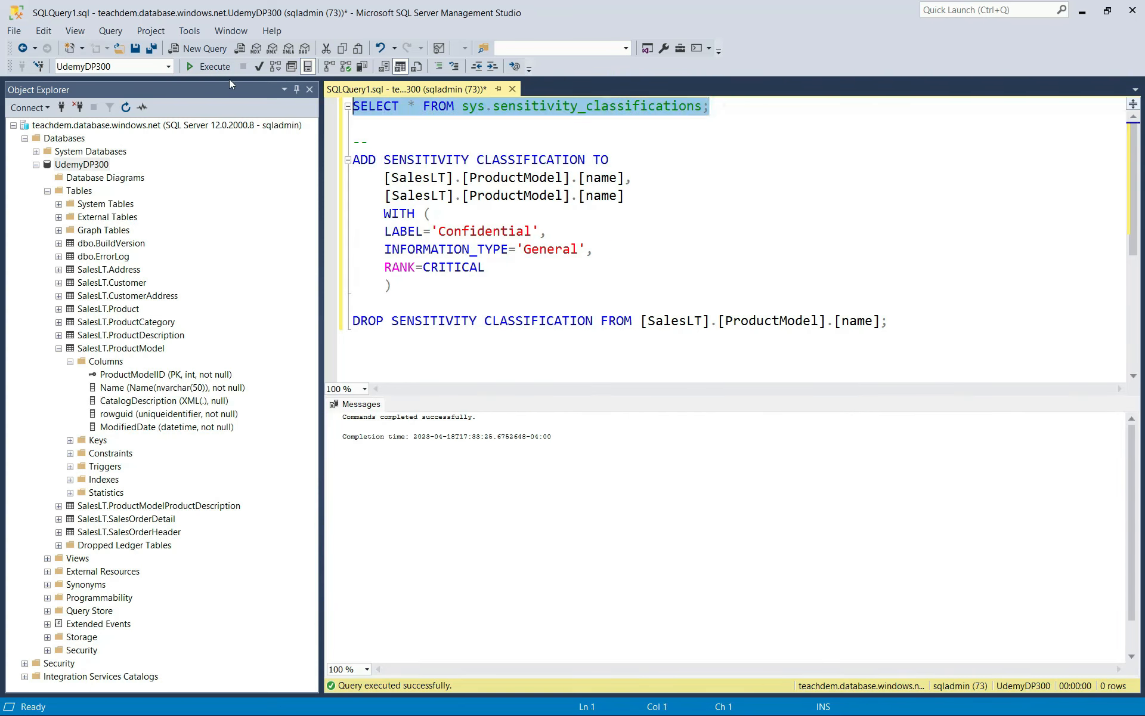
left_click(215, 67)
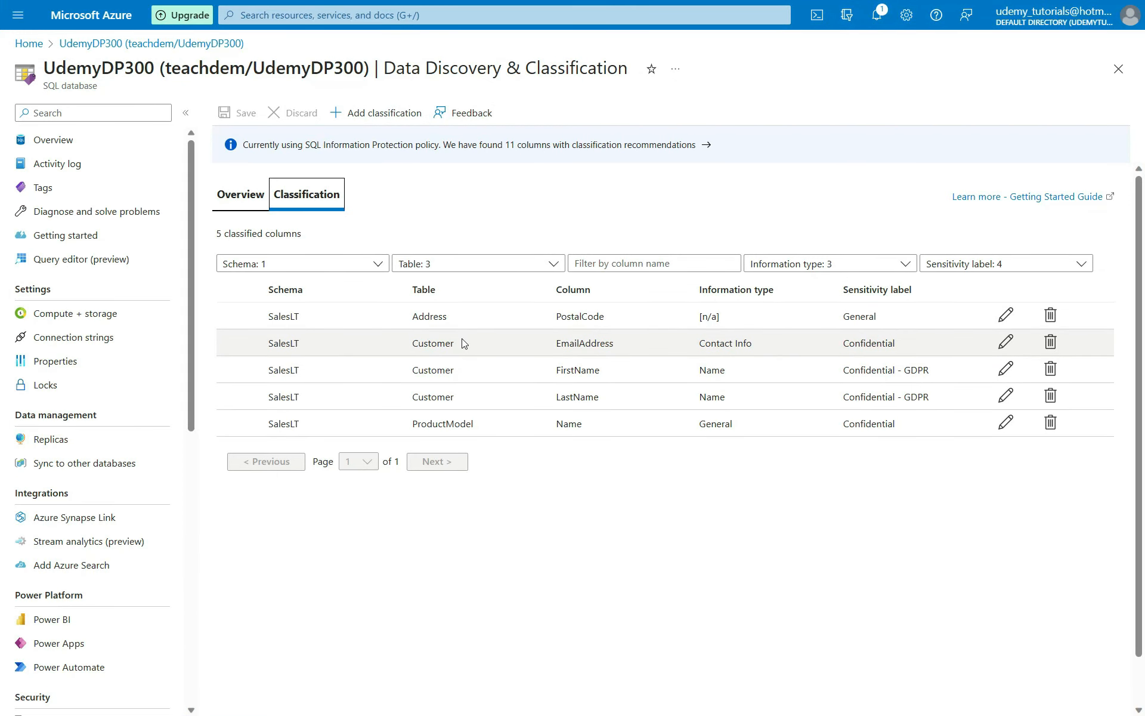
- In the Azure portal, review the filters for classified columns and restrict the sensitivity label filter to Confidential
left_click(555, 263)
left_click(556, 263)
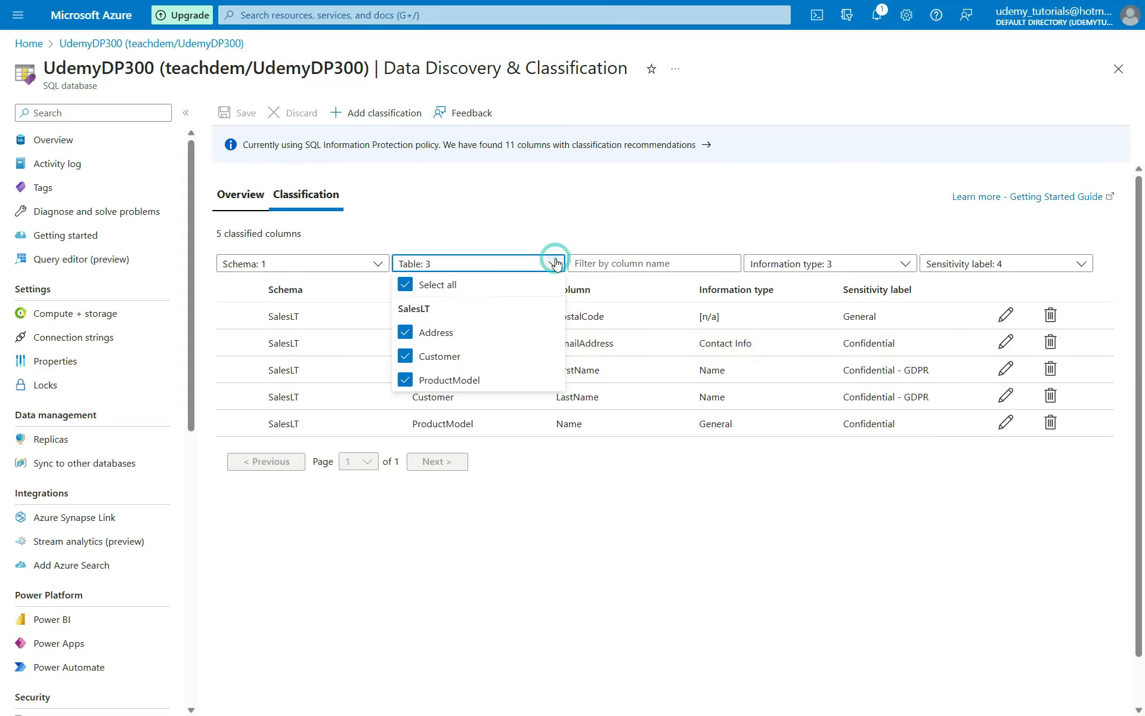
left_click(671, 261)
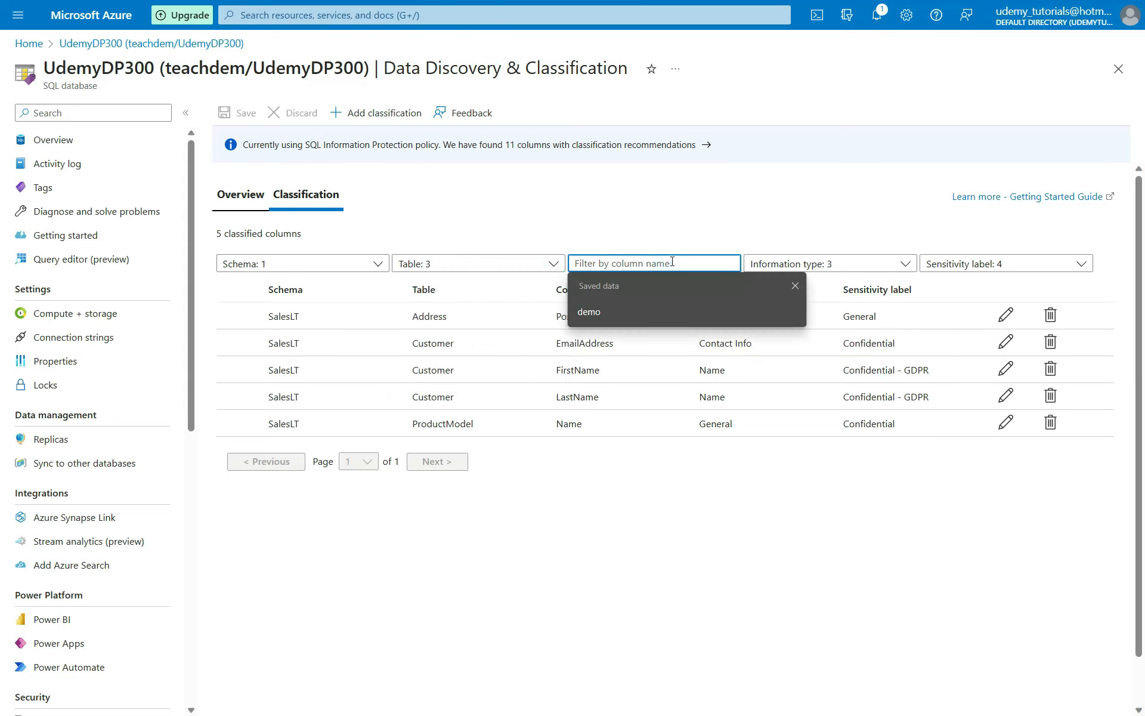
left_click(871, 268)
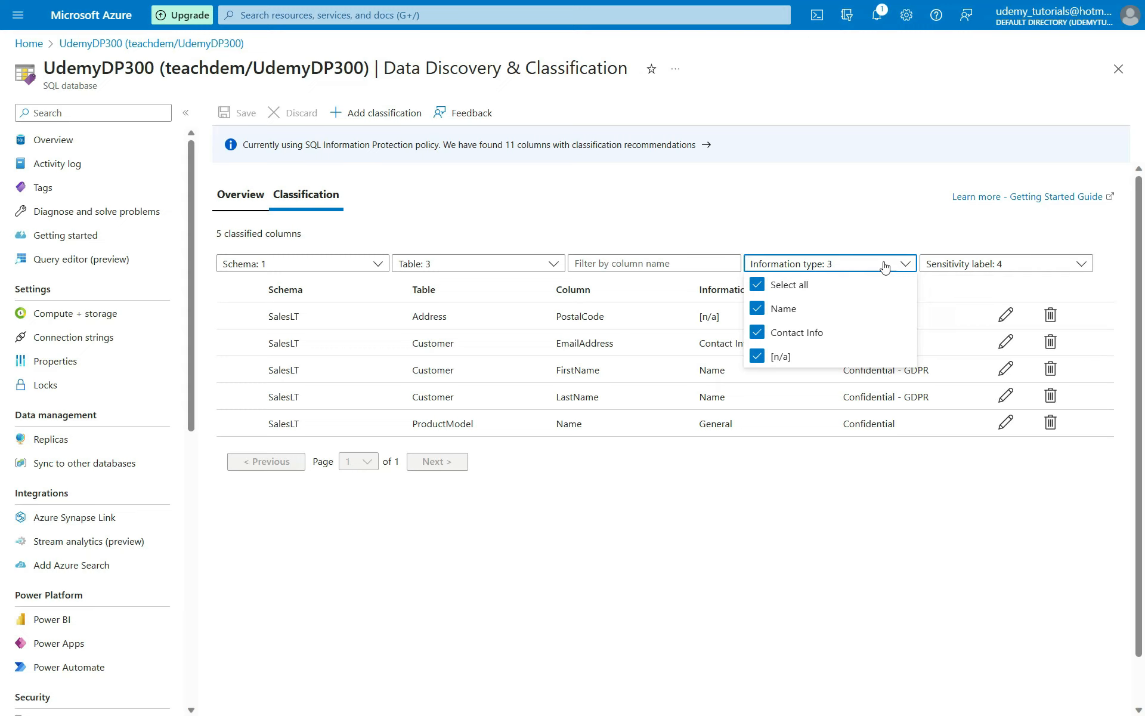
left_click(1007, 263)
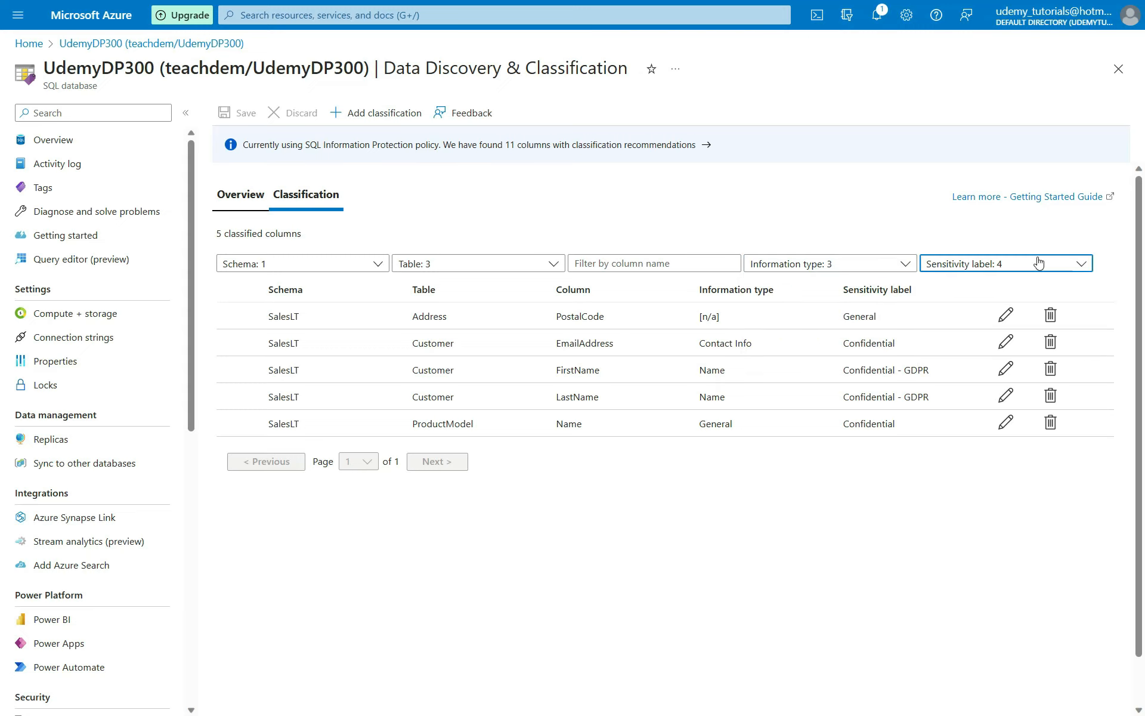
left_click(1038, 263)
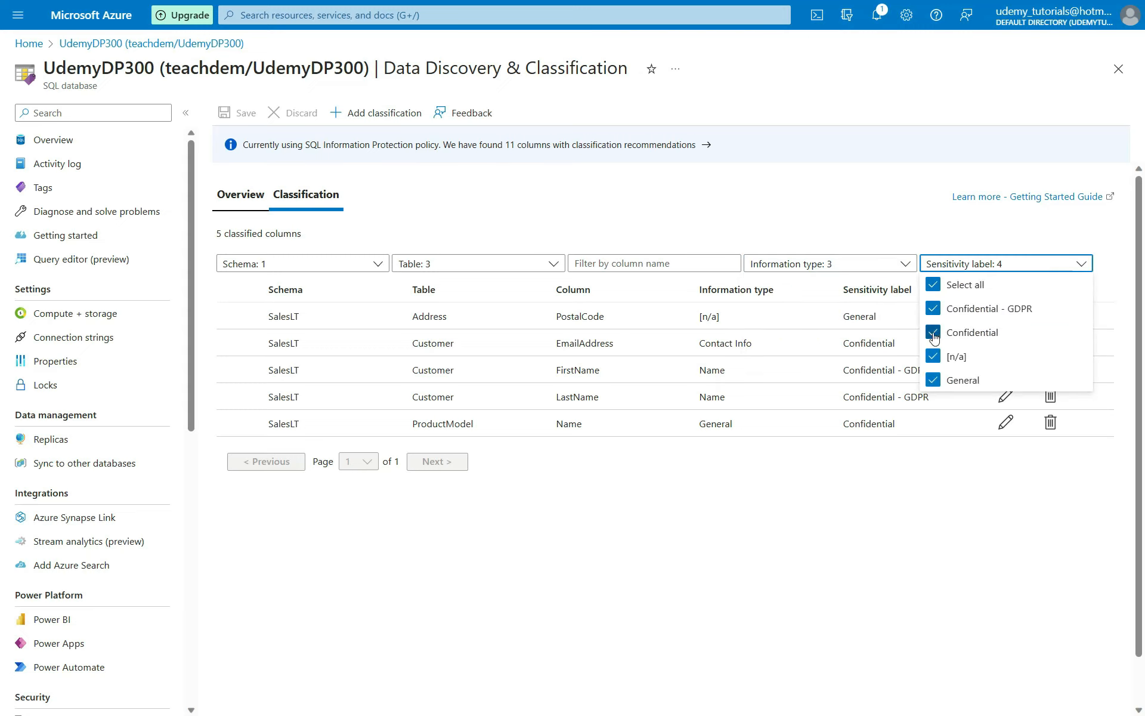
left_click(933, 334)
left_click(934, 307)
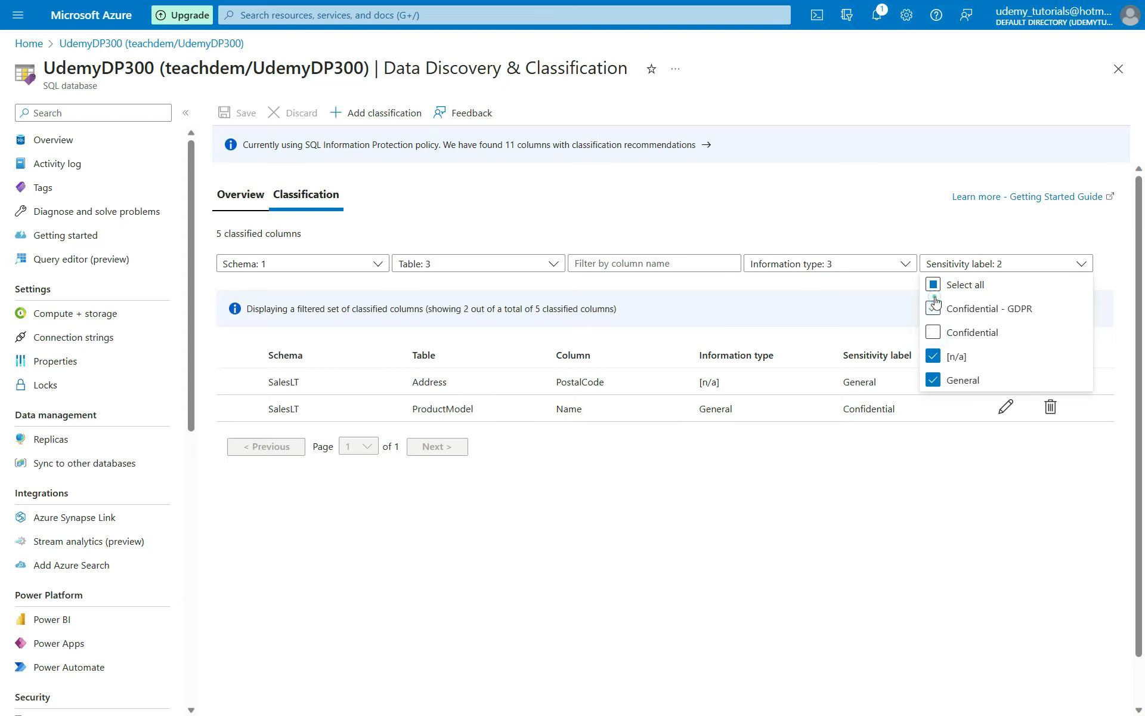
left_click(934, 356)
left_click(933, 380)
left_click(933, 332)
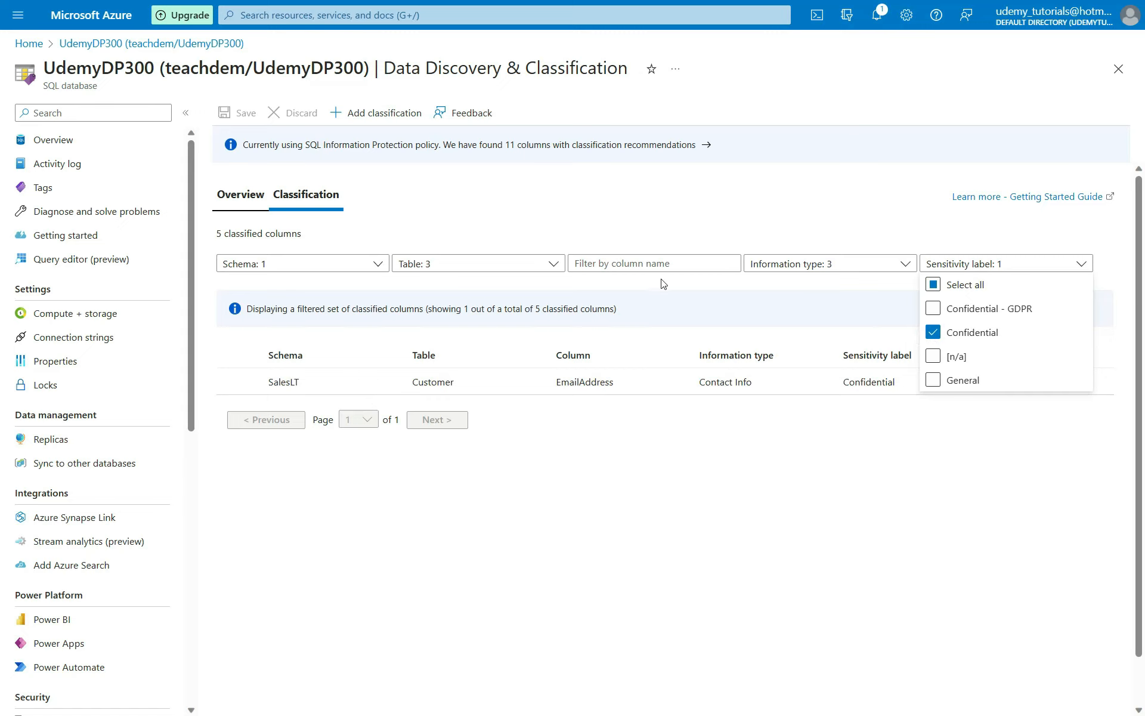
- Examine the overview's label and information type distribution charts, filtering the classified columns to the Name and Contact Info types
left_click(240, 198)
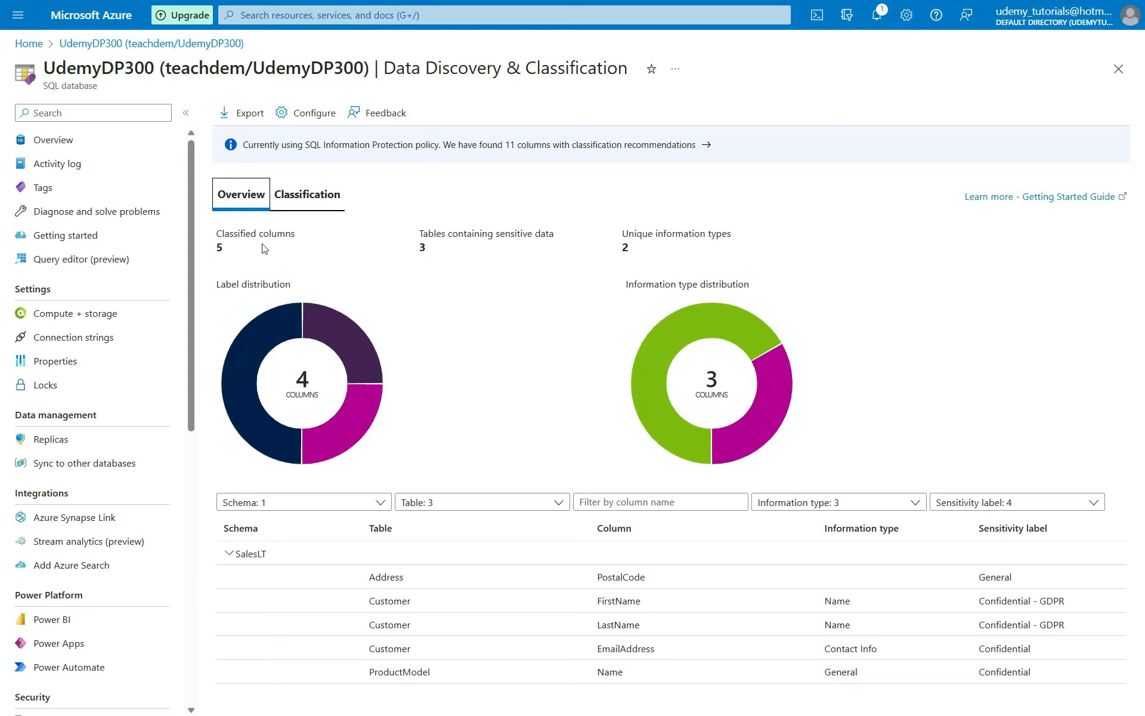
mouse_move(338, 341)
mouse_move(278, 328)
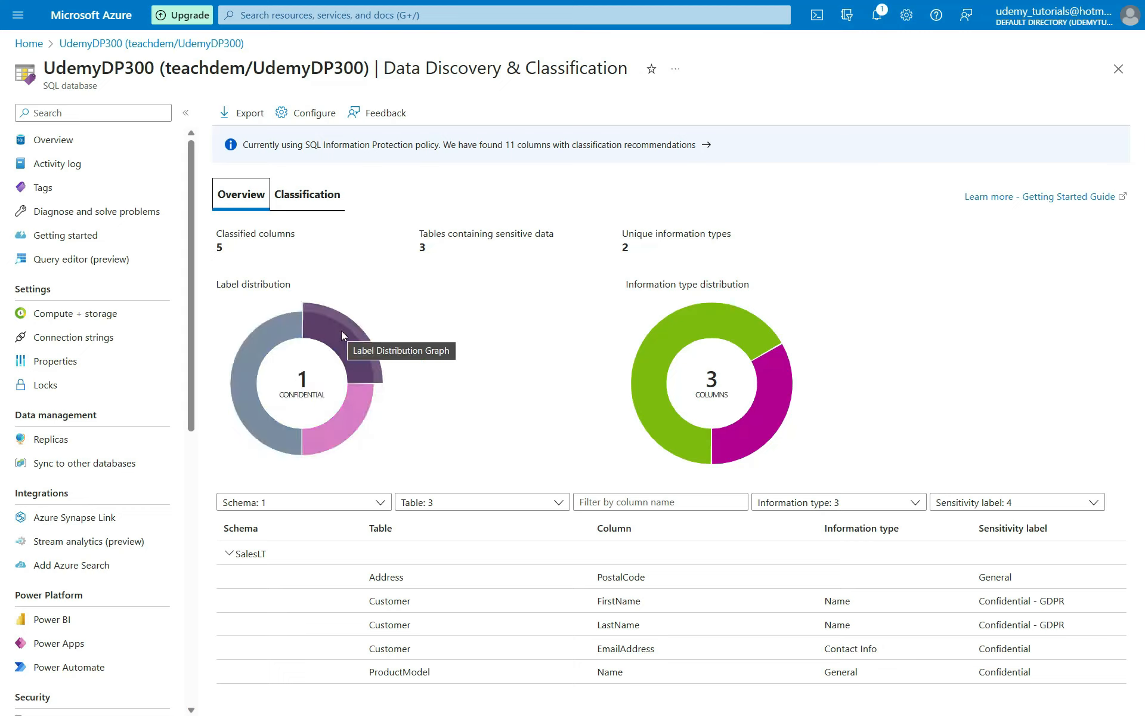
mouse_move(341, 420)
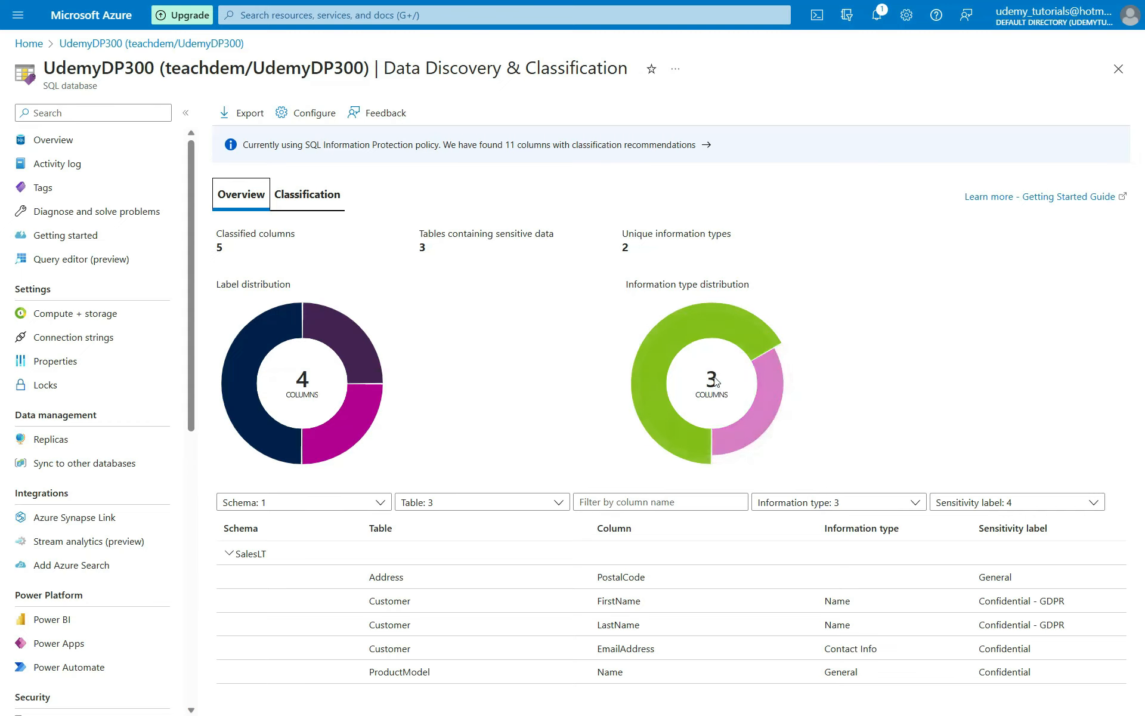
left_click(656, 337)
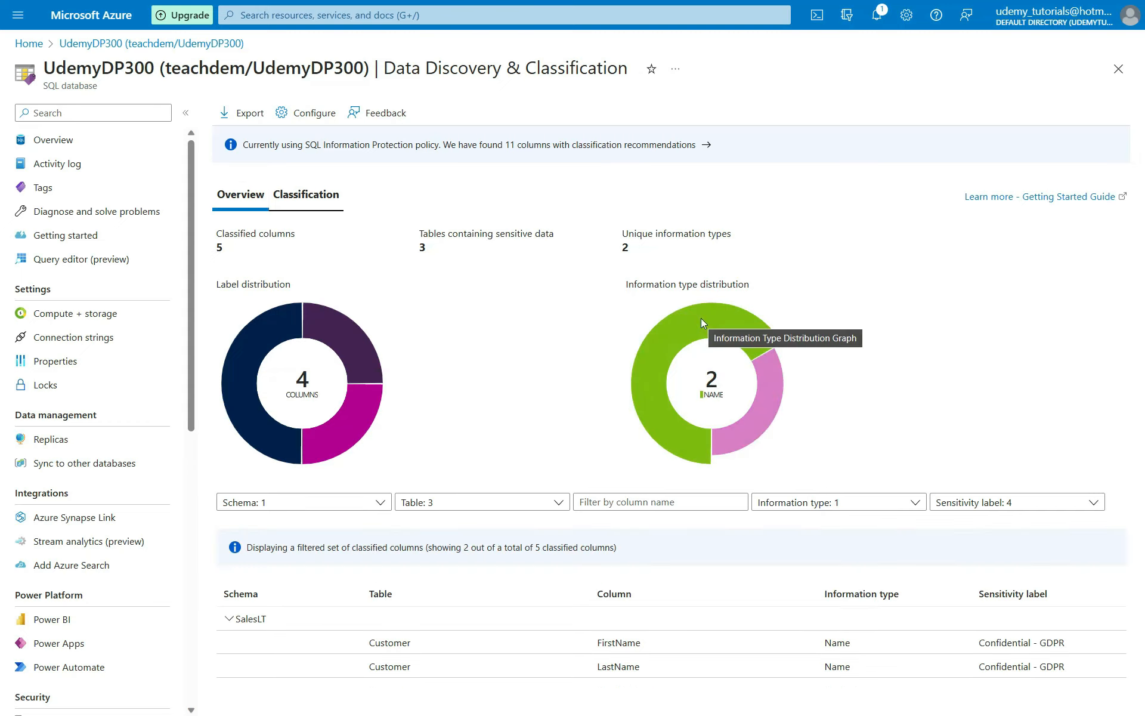
left_click(758, 378)
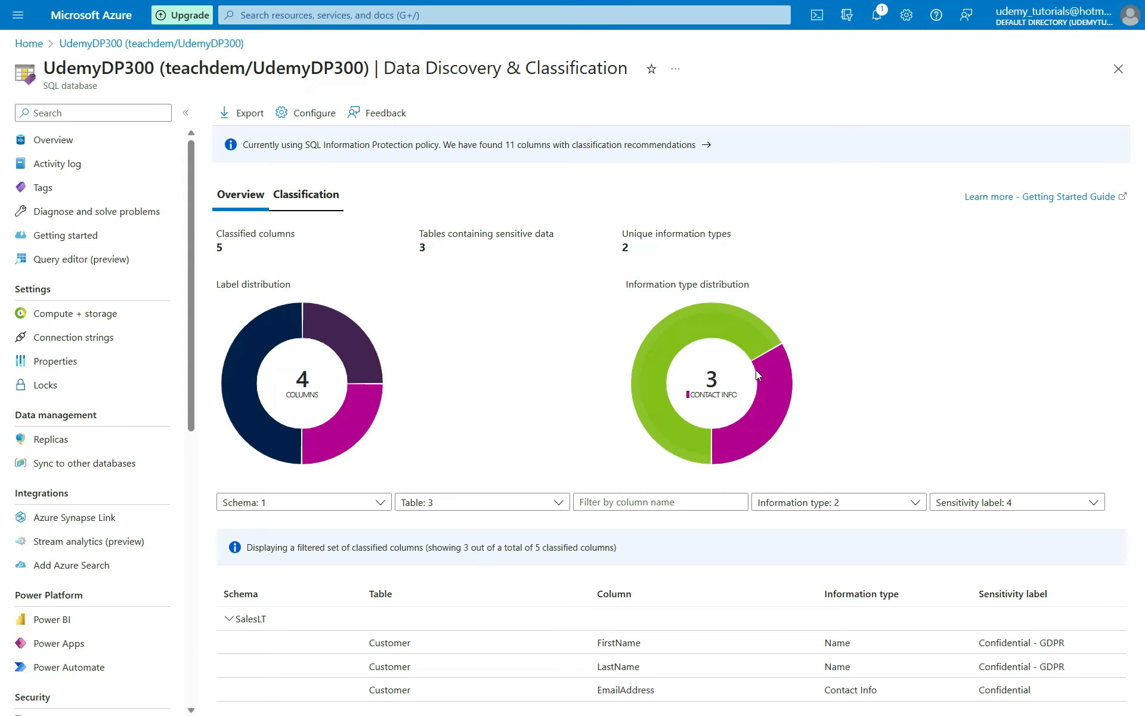
- Open the Information Protection policy settings and examine the new sensitivity label form and its rank options without creating a label
left_click(310, 115)
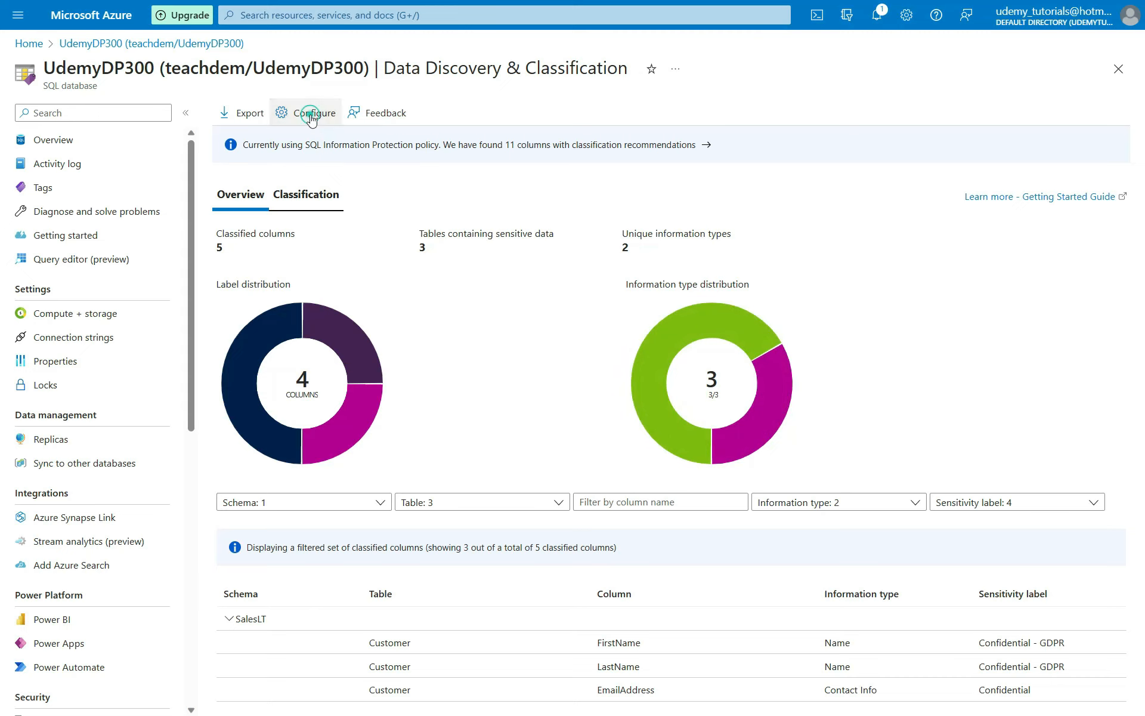
left_click(171, 113)
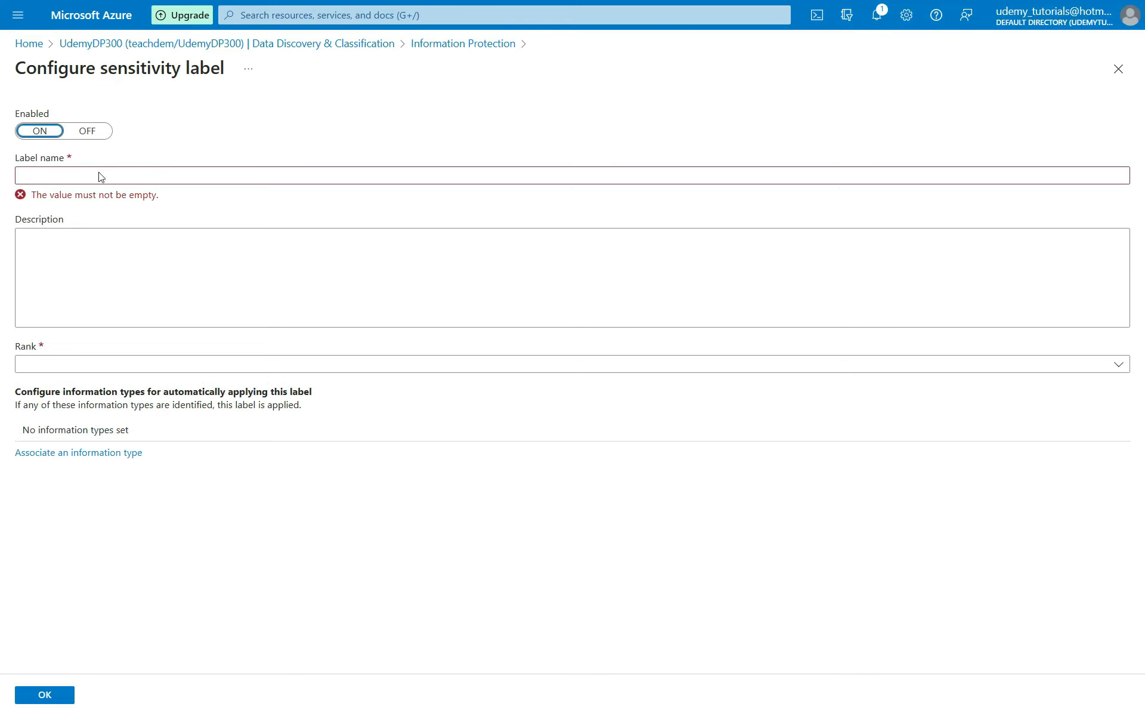
left_click(99, 366)
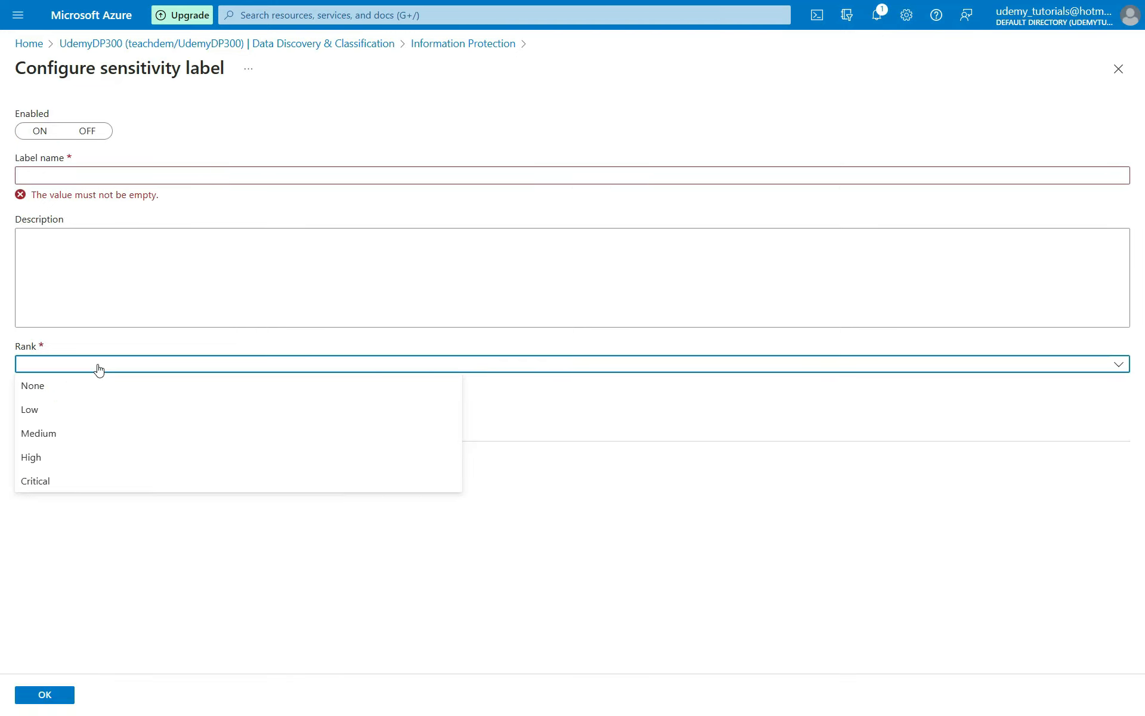
left_click(351, 107)
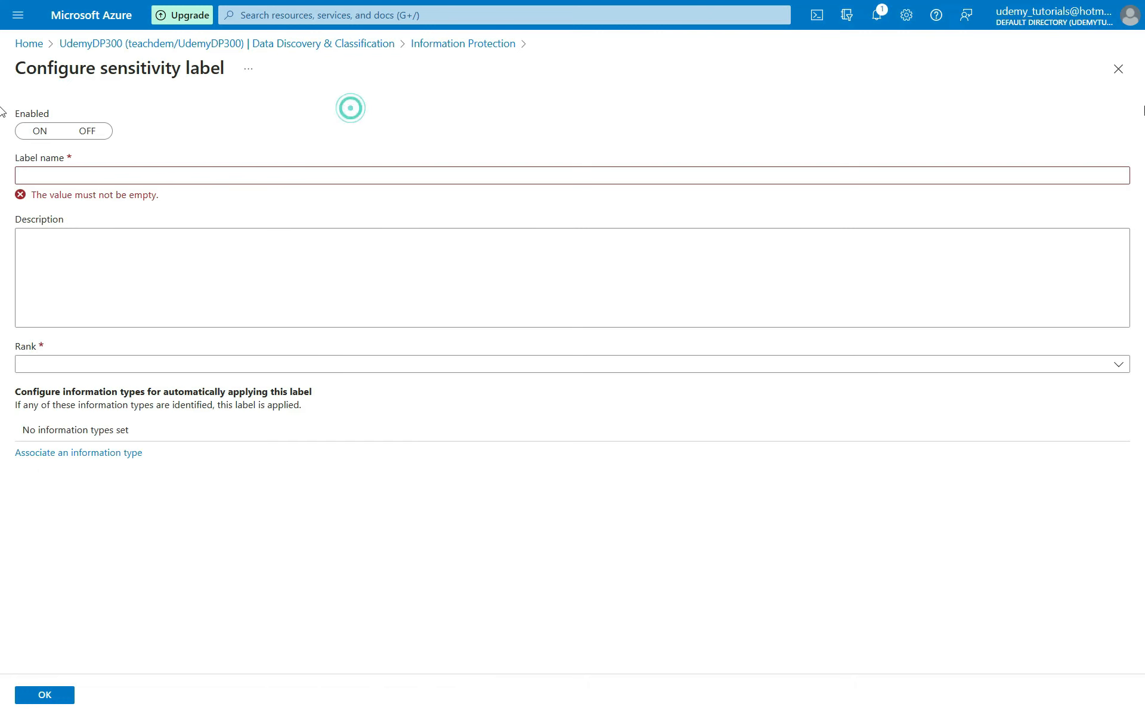
left_click(1119, 74)
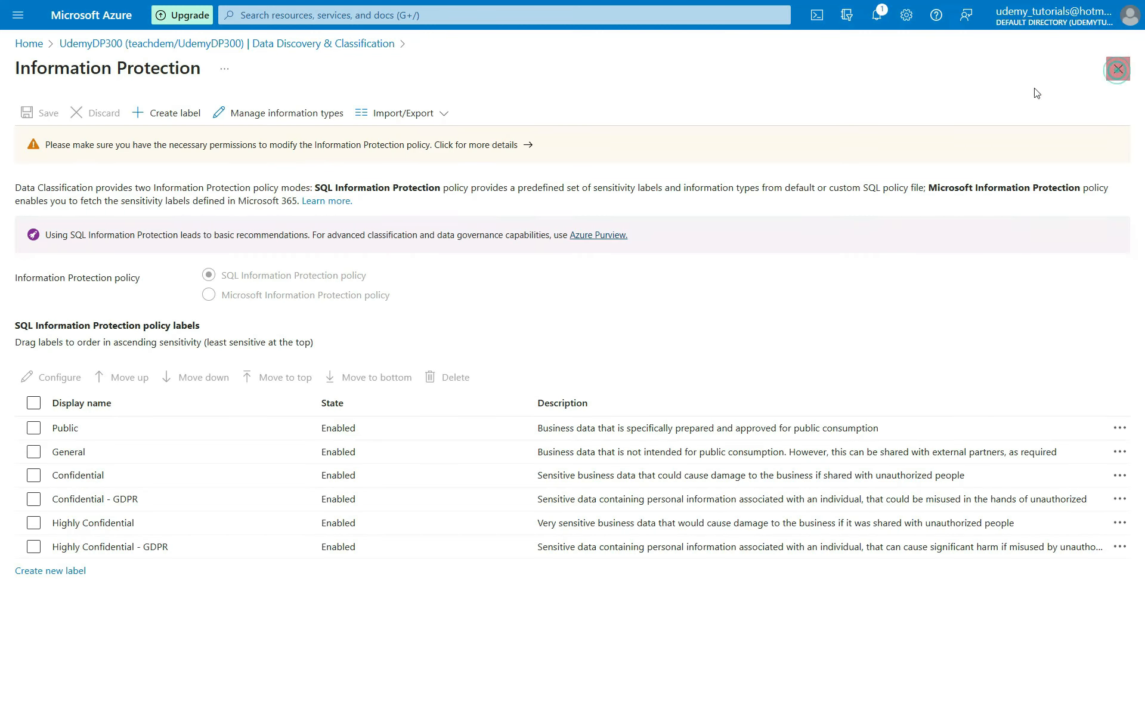
- Examine the configuration of the Public sensitivity label, leave it unedited, and return to Data Discovery & Classification
left_click(35, 427)
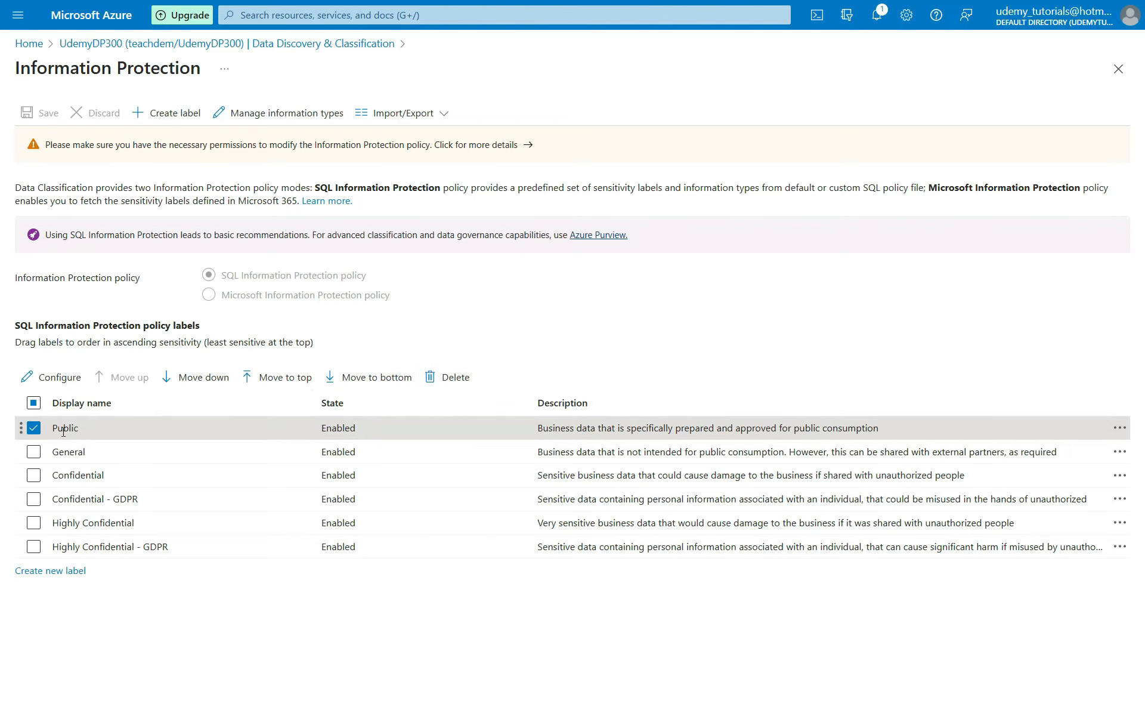
left_click(59, 379)
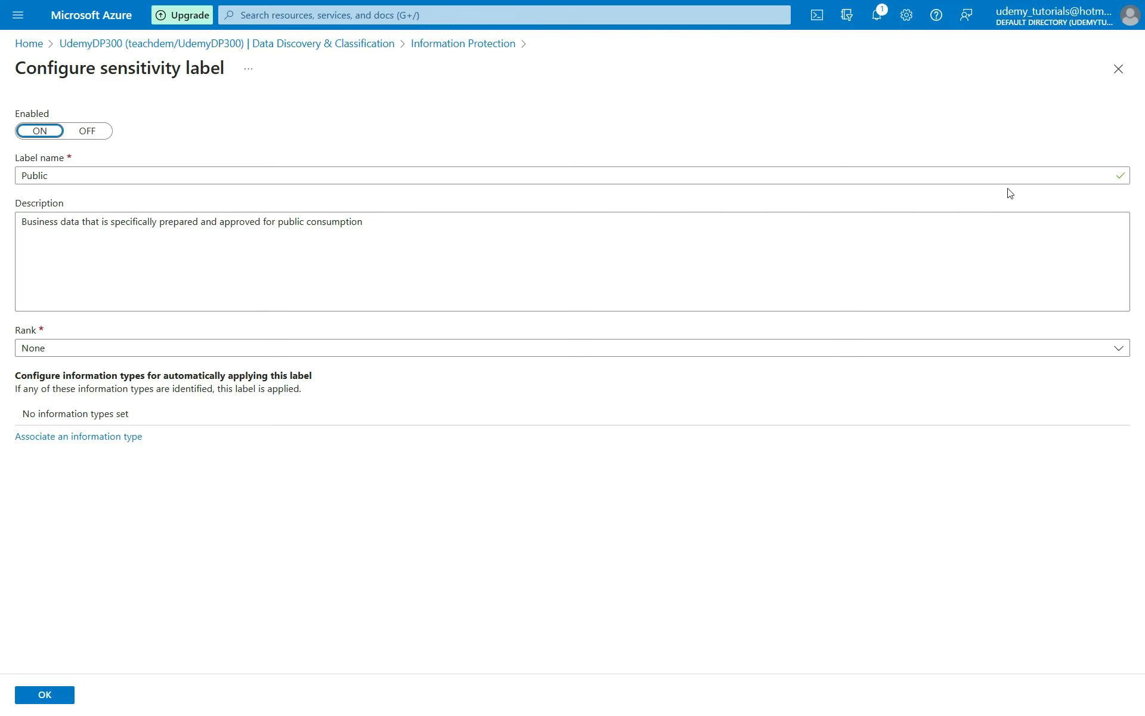
left_click(1119, 73)
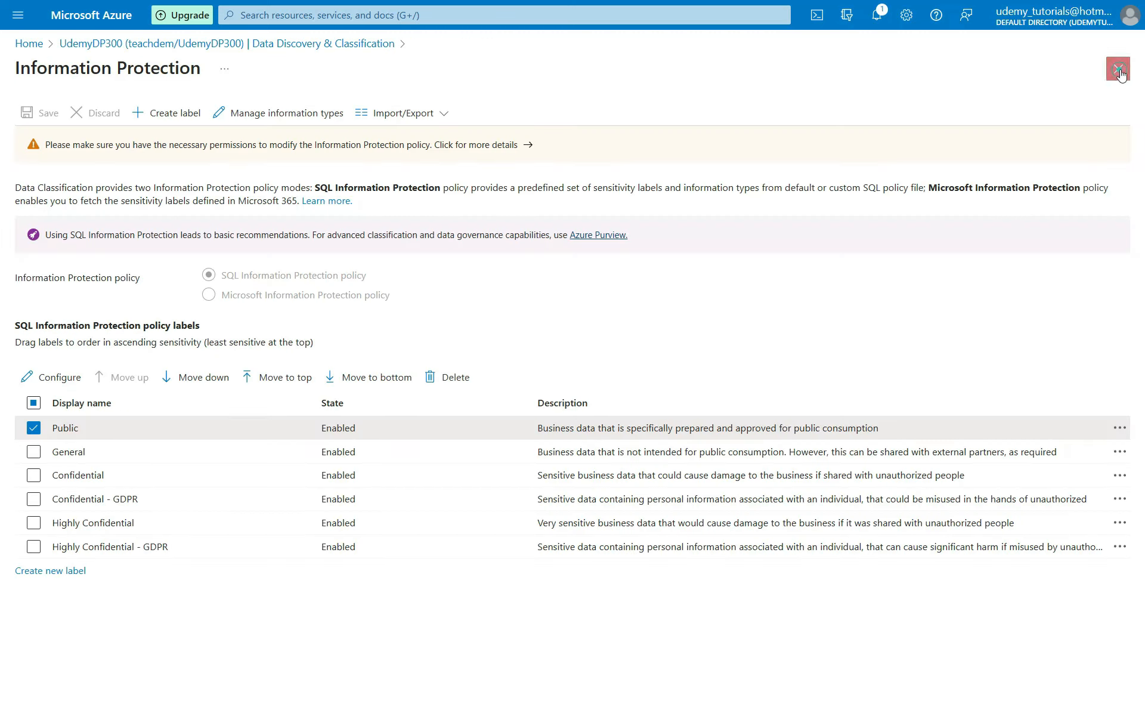
left_click(1120, 73)
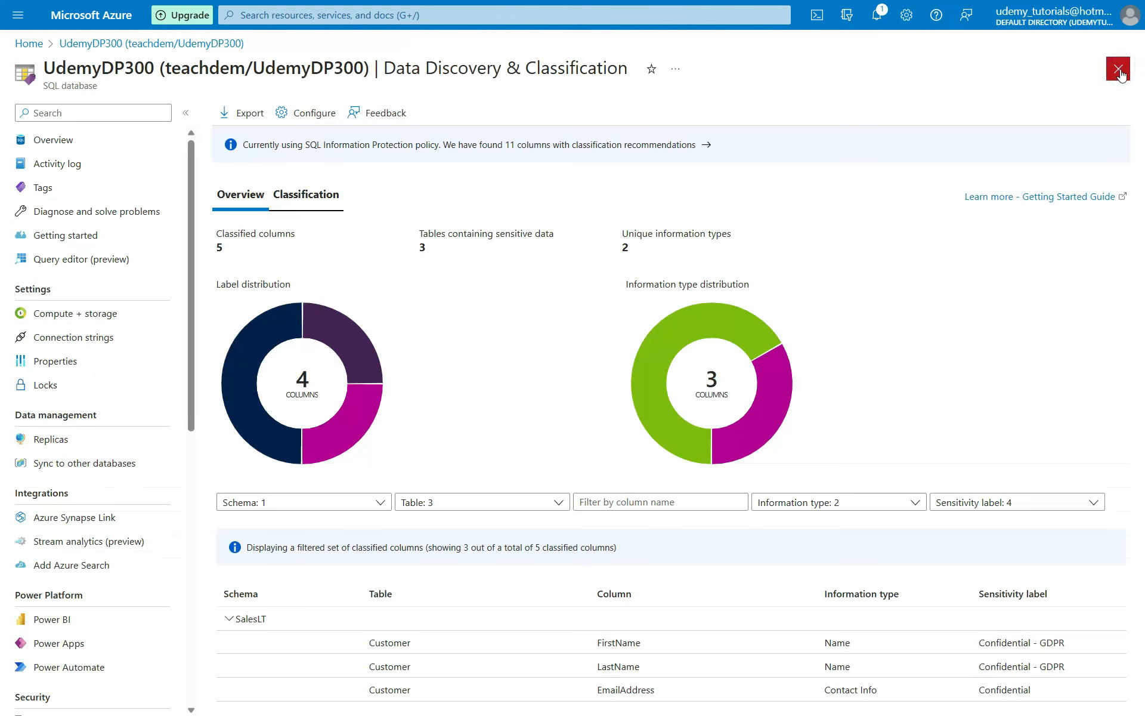
- Export and download the SQL data classification report, open it in Excel, and dismiss the Office activation wizard
left_click(245, 114)
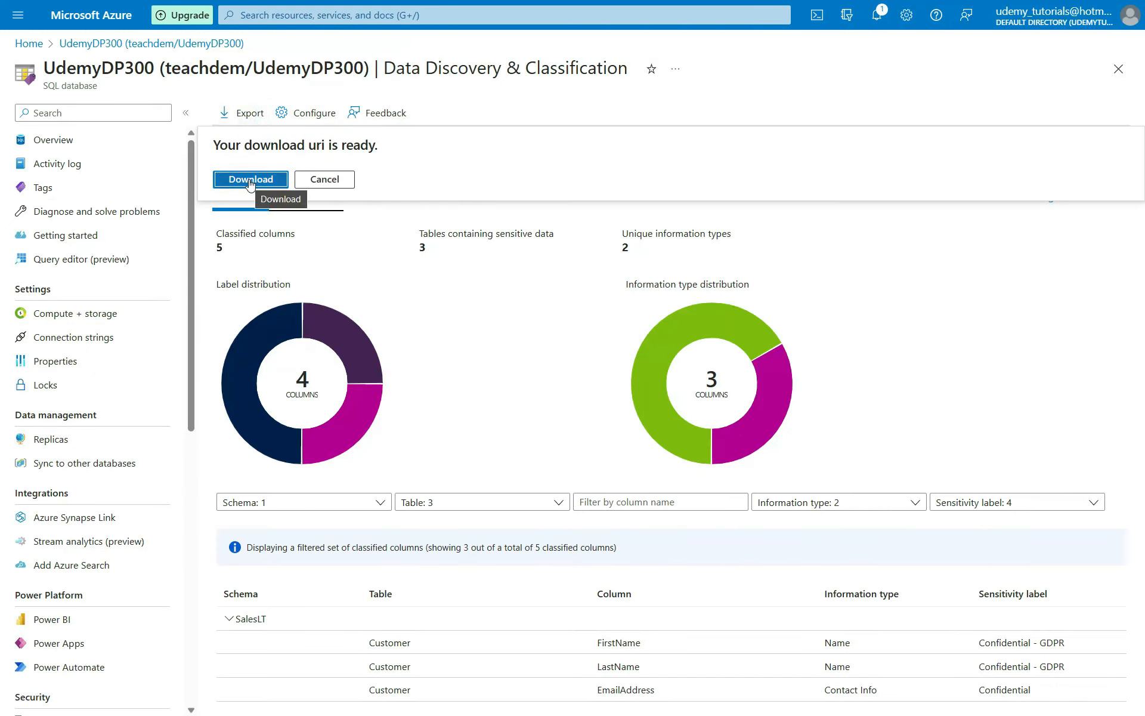
left_click(249, 179)
left_click(808, 68)
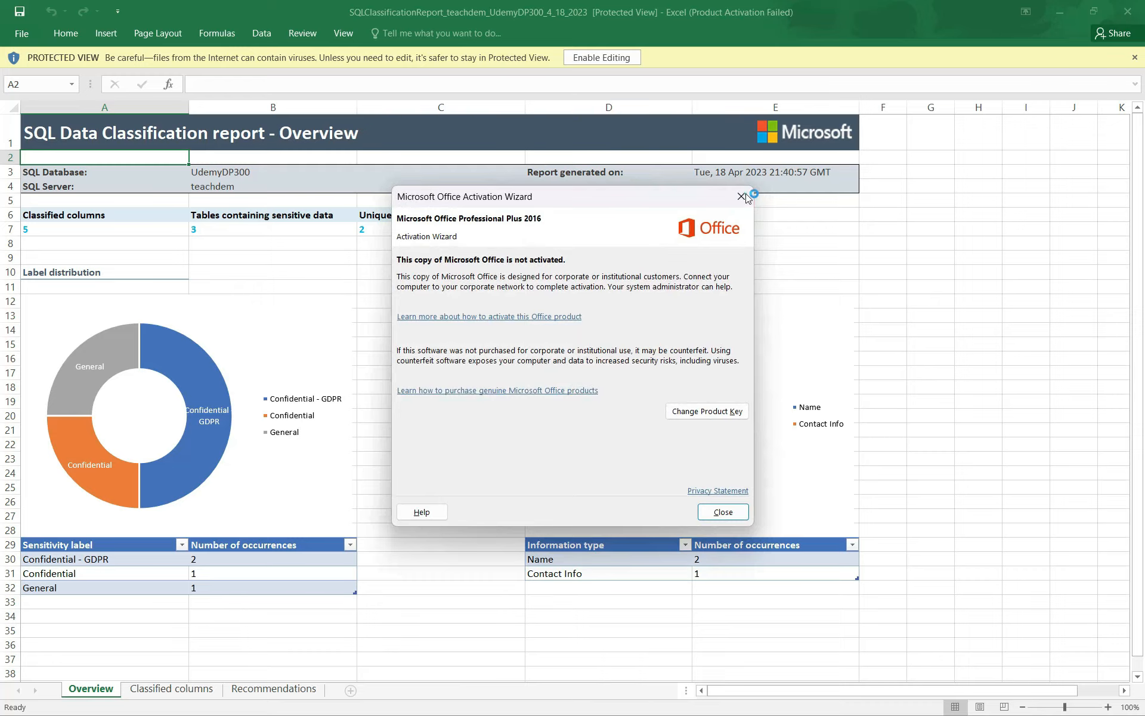
left_click(742, 196)
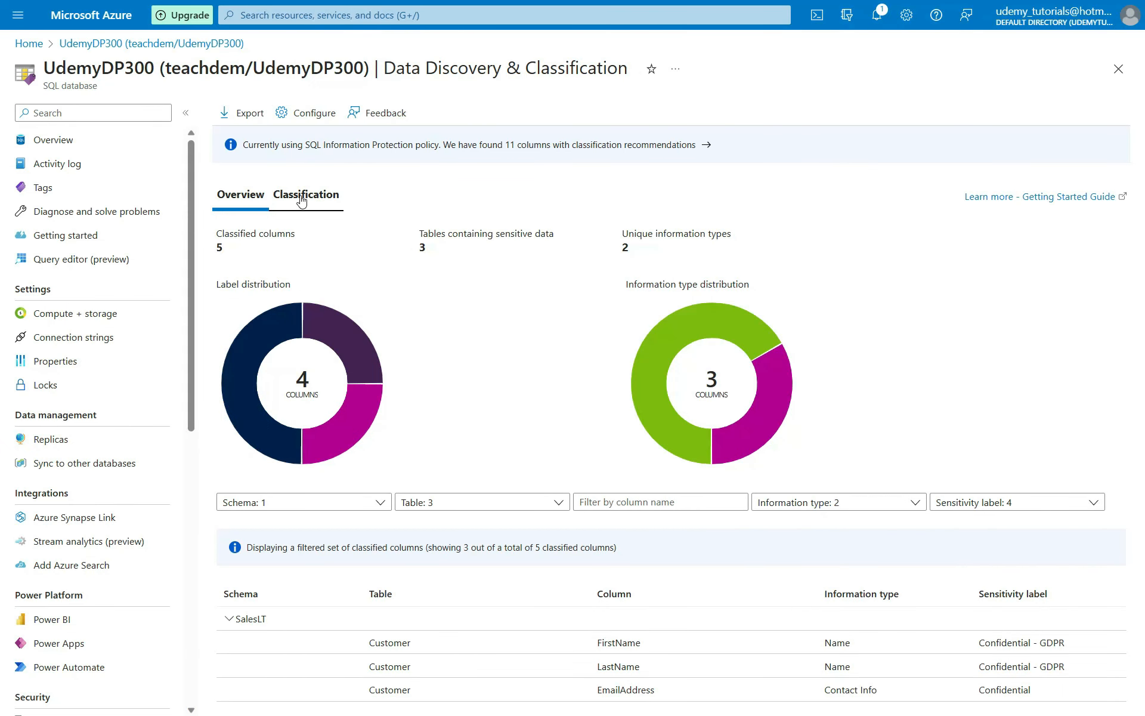
- In the Azure portal, accept and save all recommended column classifications, and review the updated overview charts
left_click(302, 200)
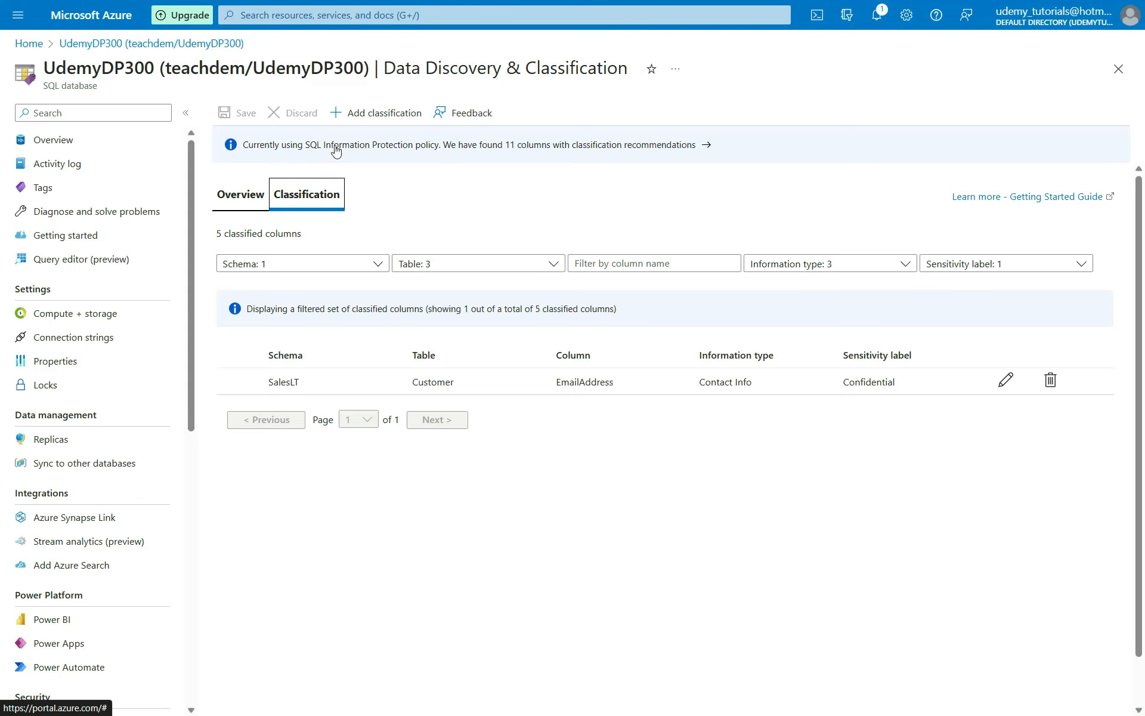
left_click(504, 146)
left_click(223, 315)
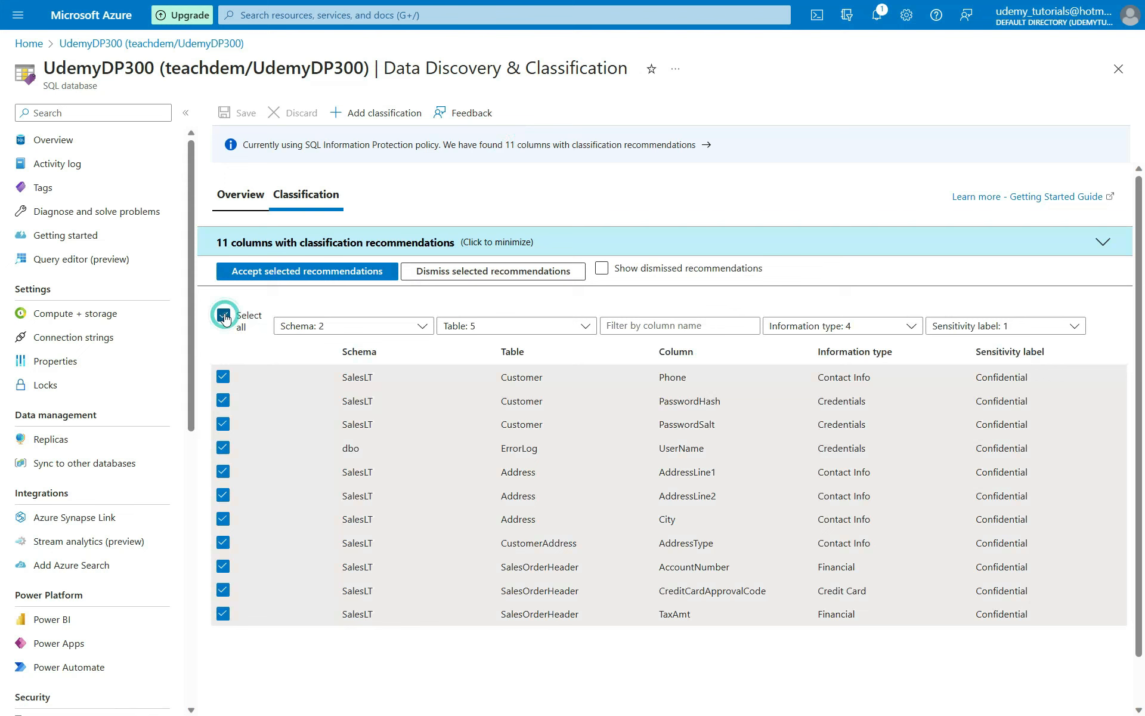
left_click(326, 272)
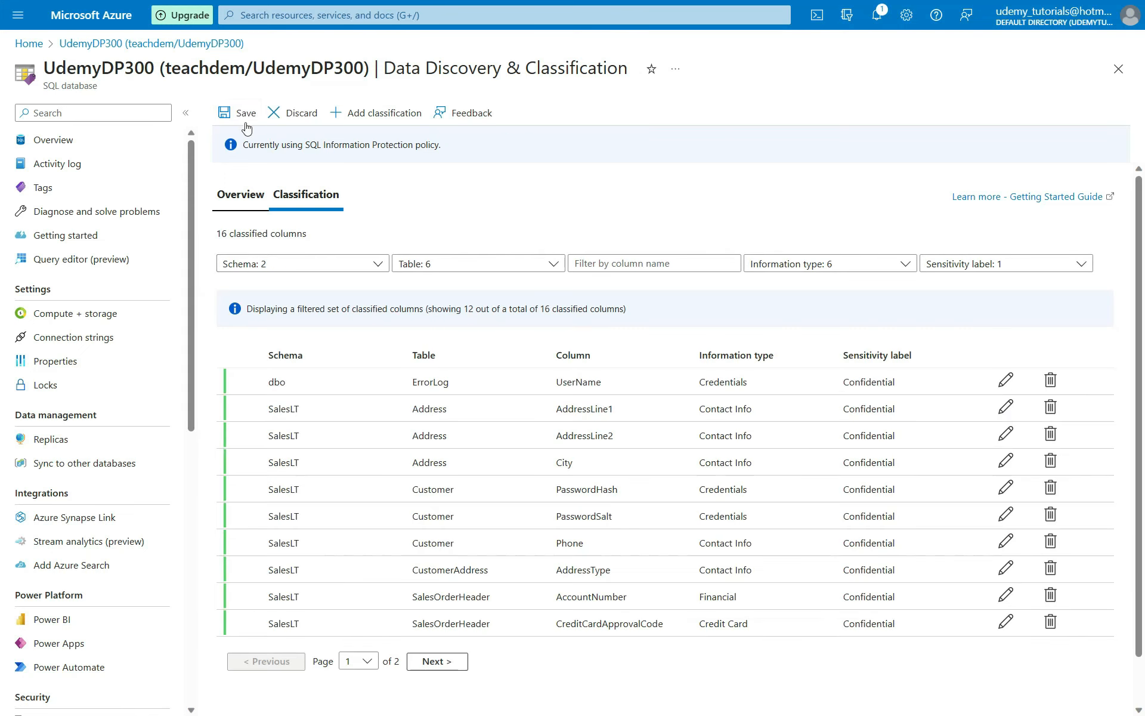
left_click(246, 122)
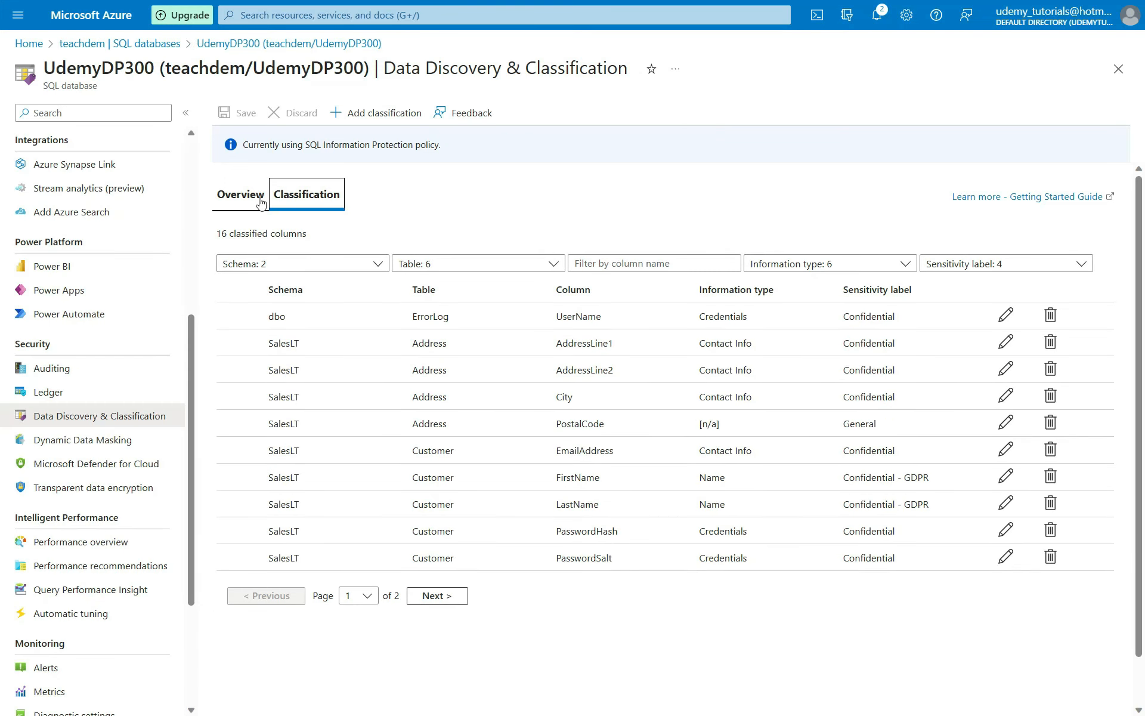
left_click(252, 202)
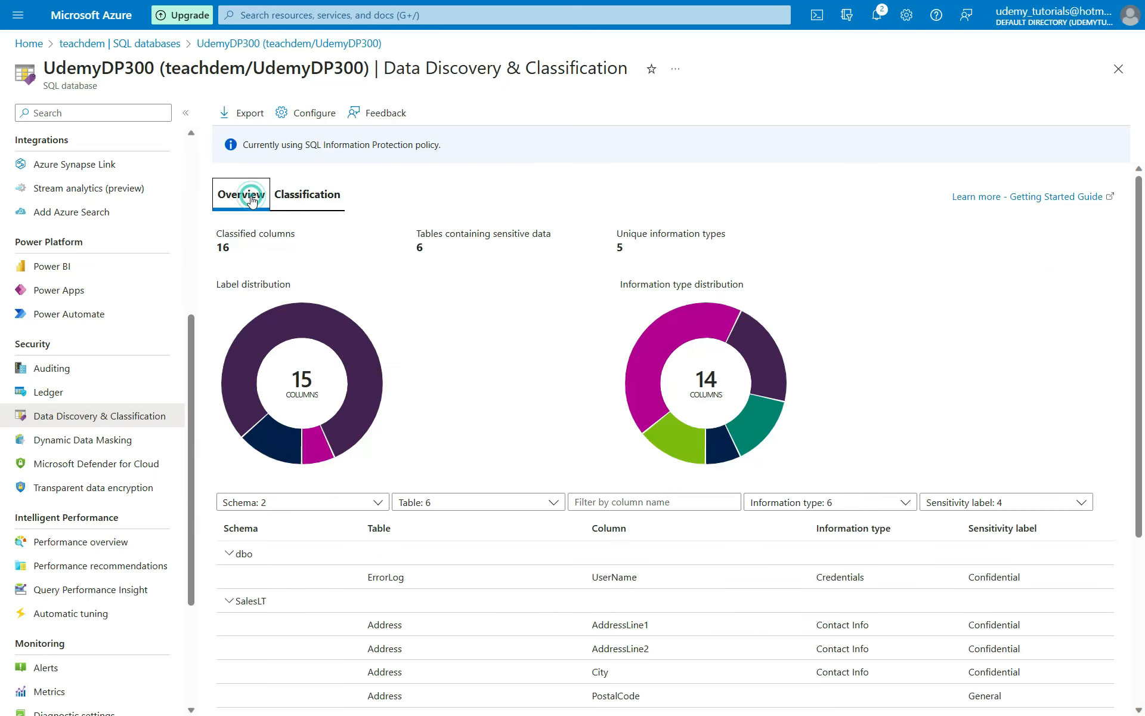